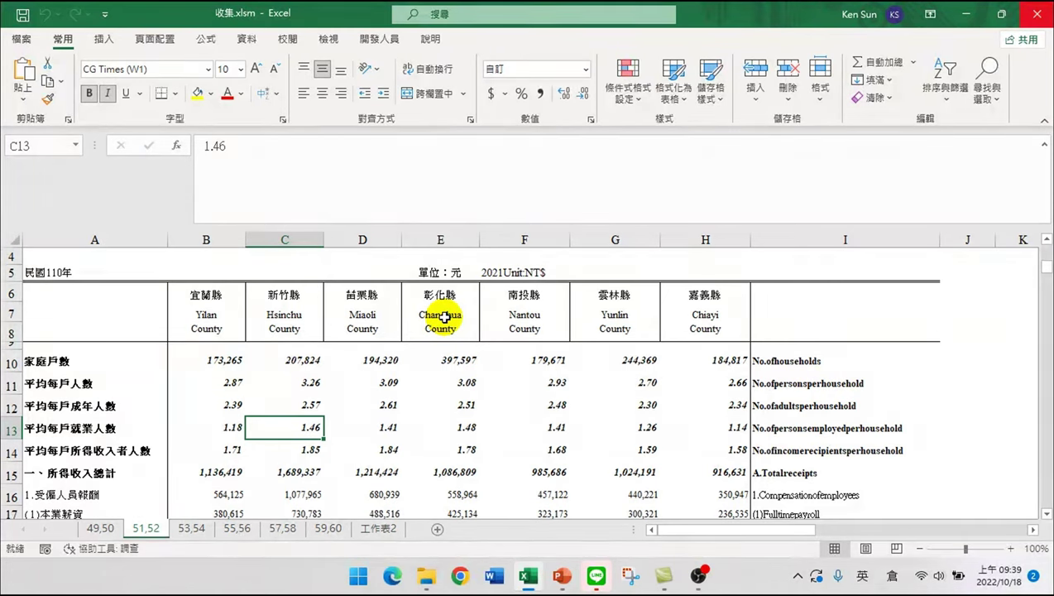
Open the code of macro 巨集1 and examine its replace, loop, delete and CSV save statements, returning to the worksheet when done
left_click(379, 39)
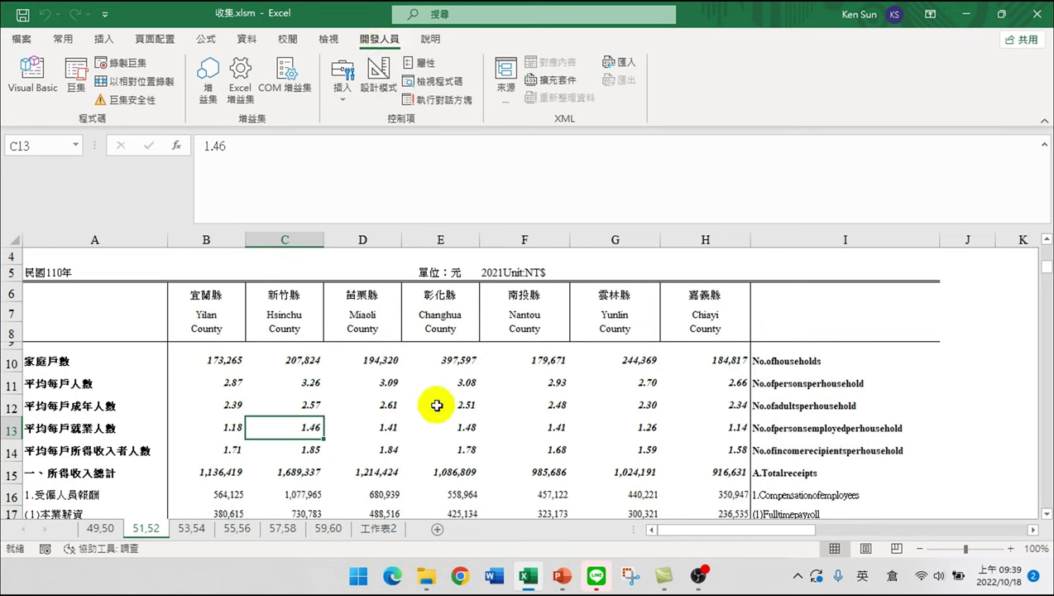
left_click(73, 79)
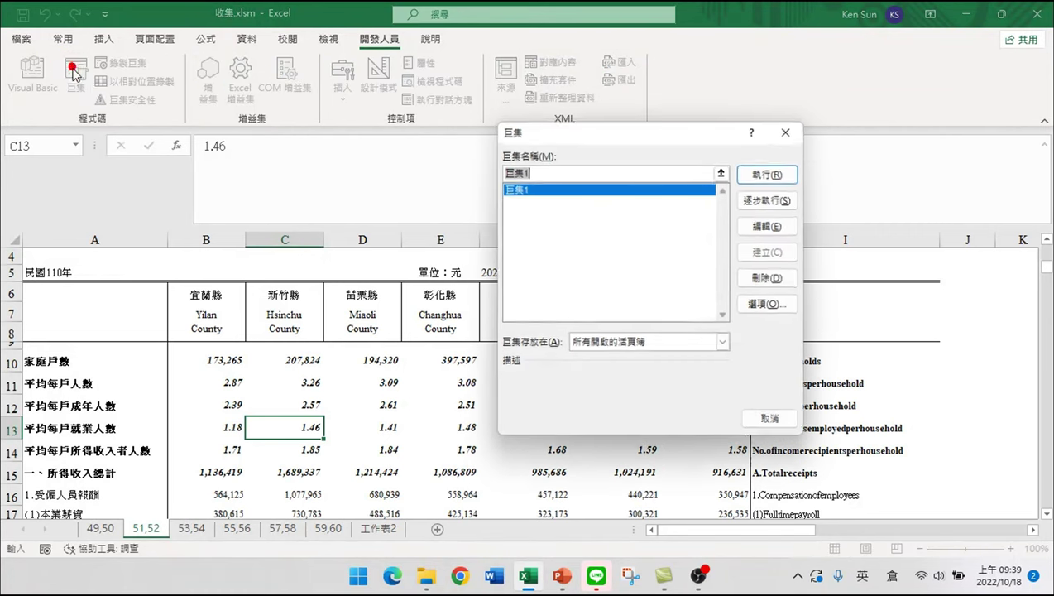
left_click(762, 226)
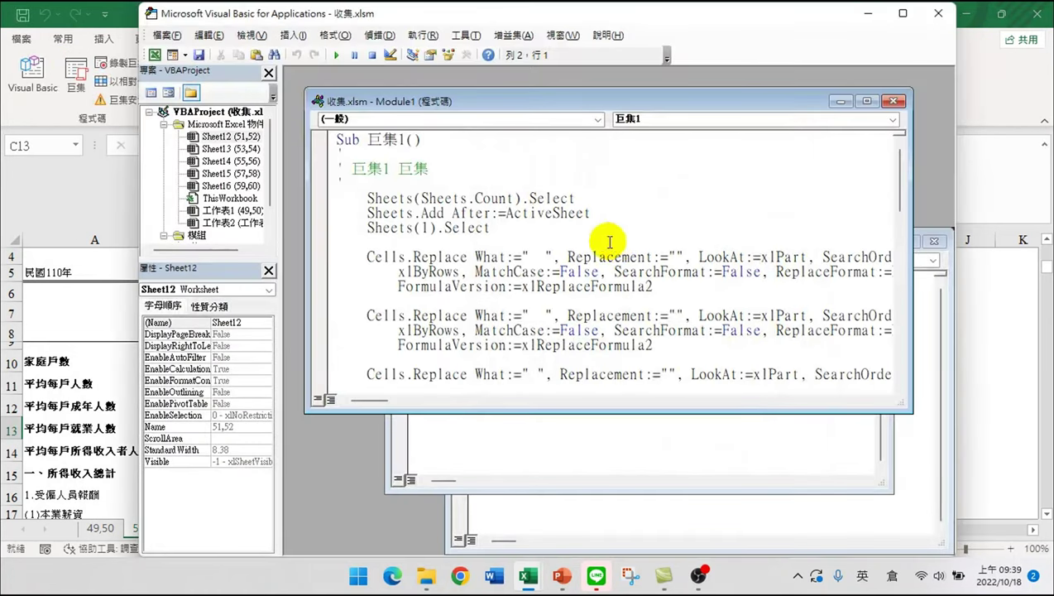
scroll(608, 242, "down", 7)
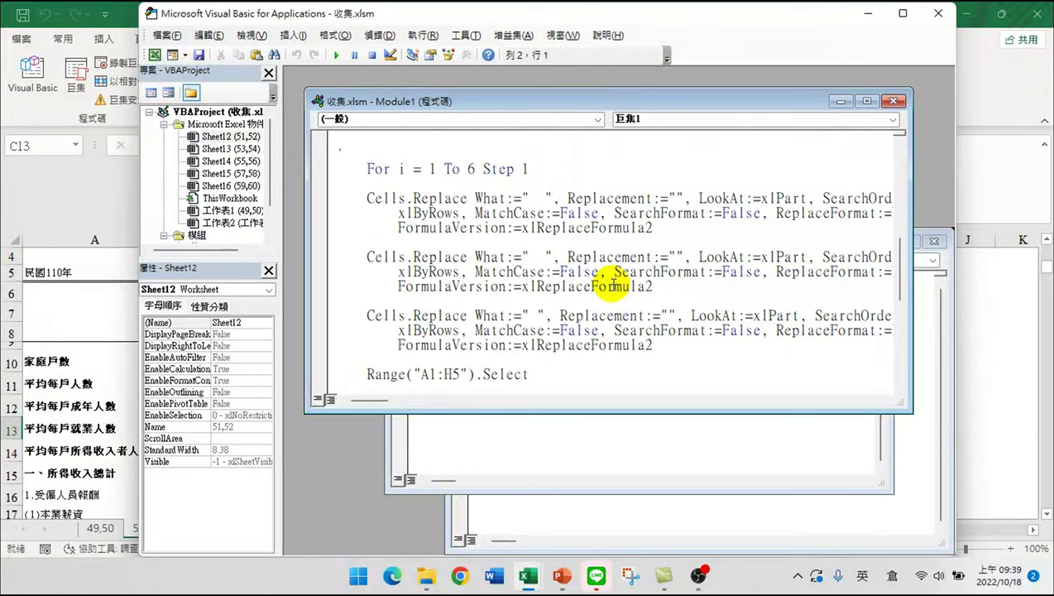
scroll(611, 287, "down", 4)
scroll(612, 288, "down", 2)
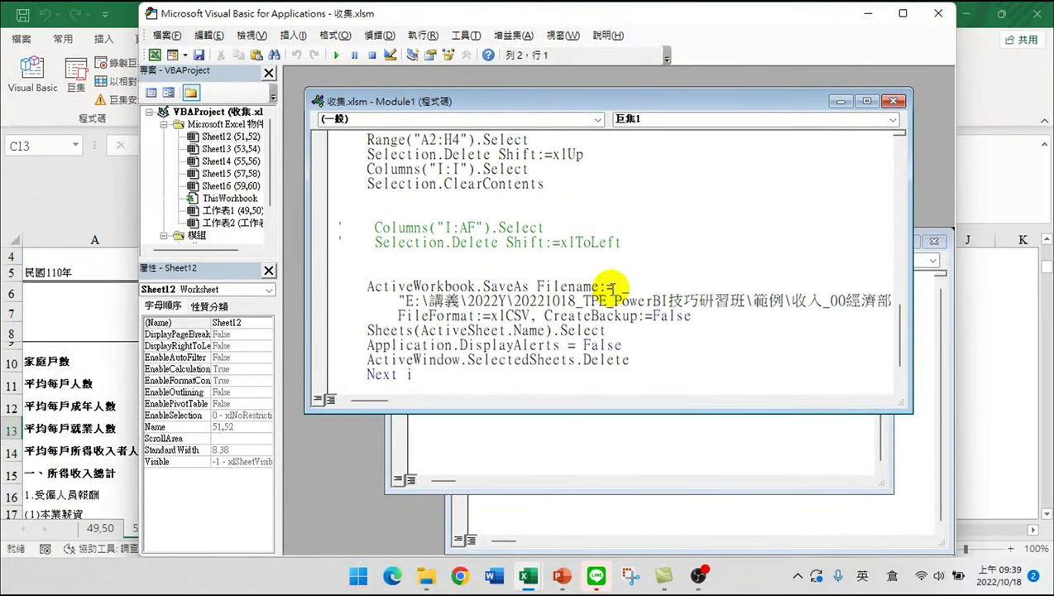
scroll(629, 277, "up", 3)
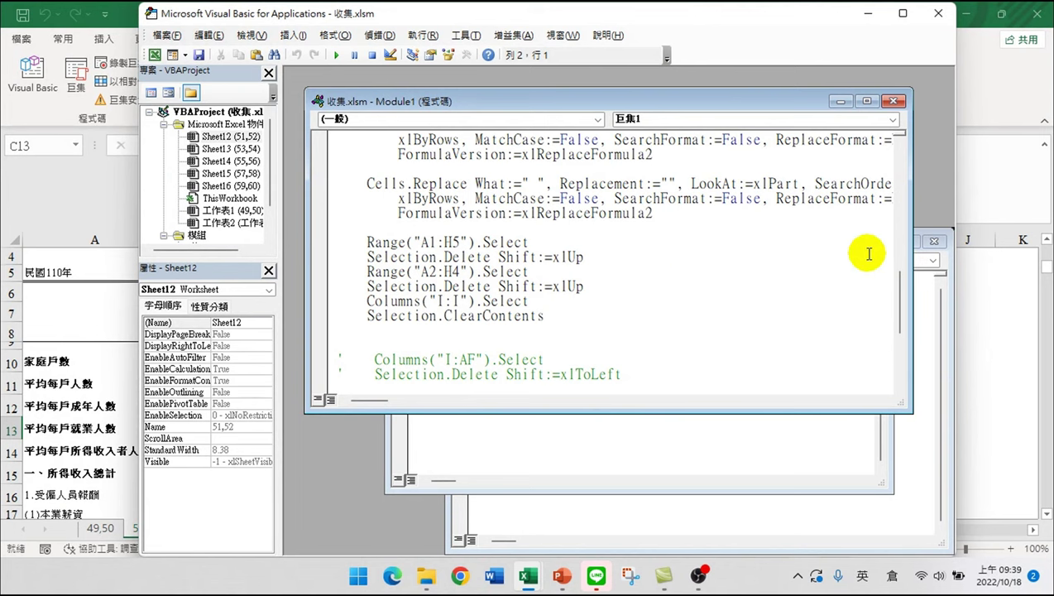
left_click_drag(911, 410, 941, 430)
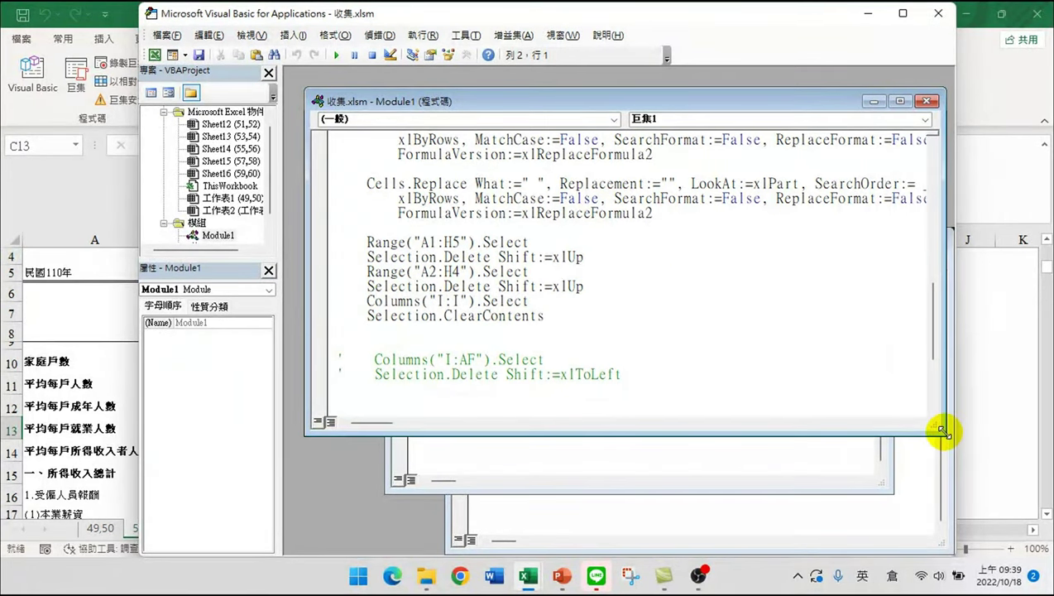
scroll(675, 306, "up", 5)
scroll(672, 302, "up", 5)
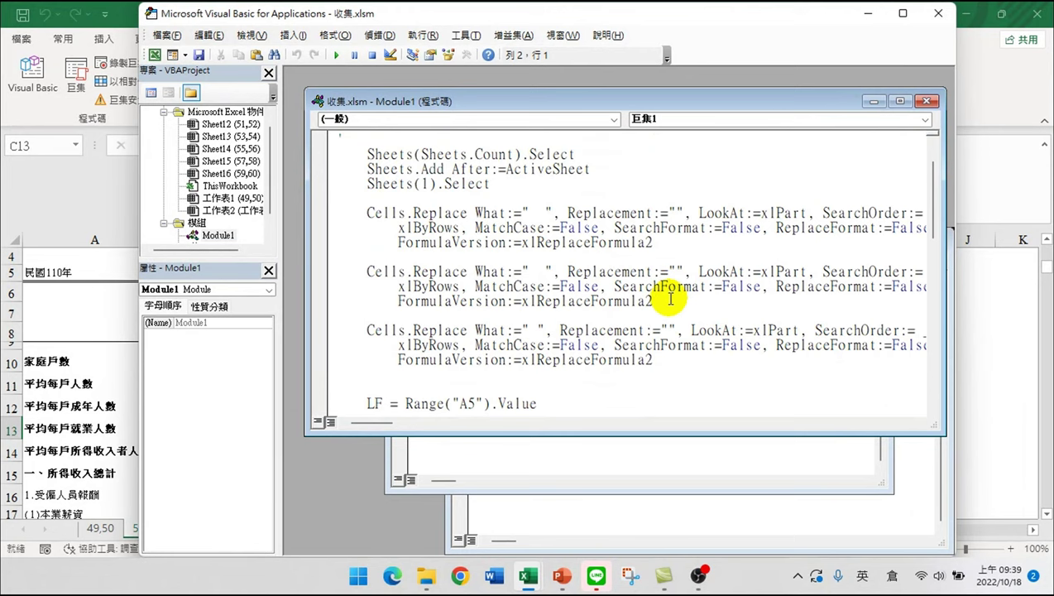
scroll(666, 295, "down", 3)
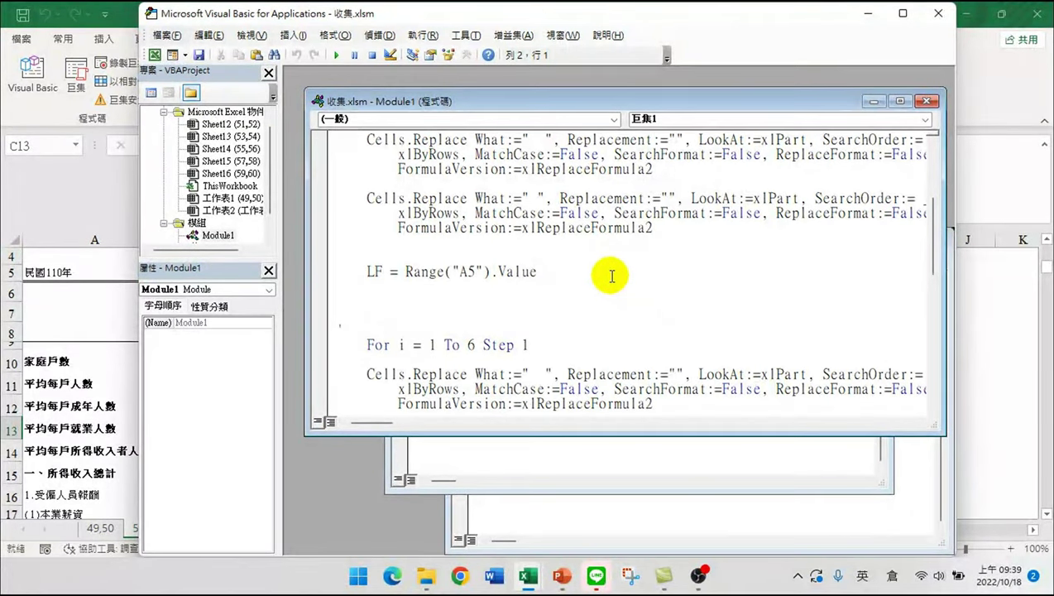
scroll(610, 275, "down", 3)
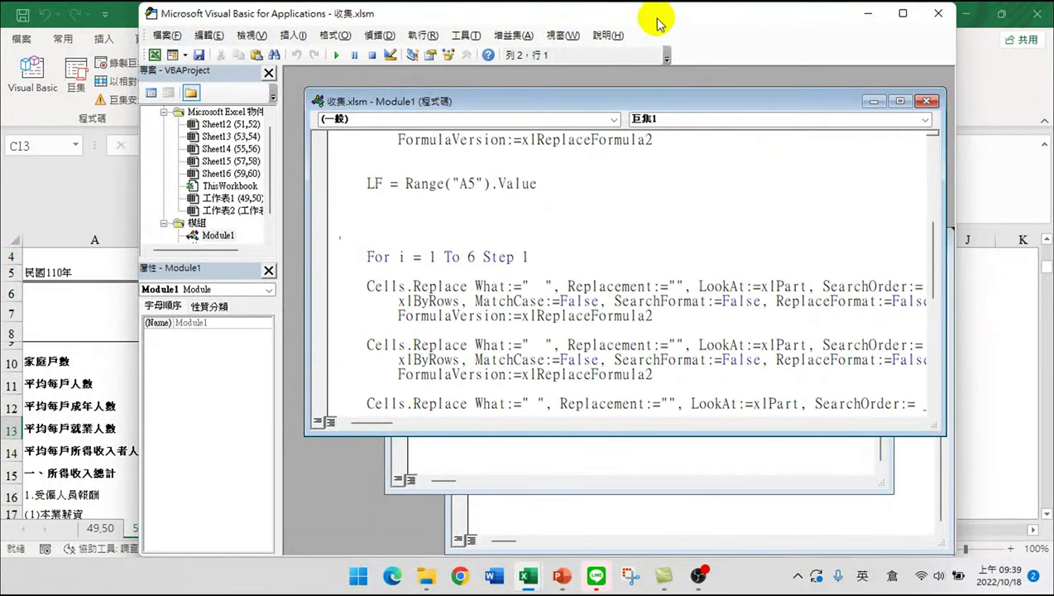
left_click(863, 15)
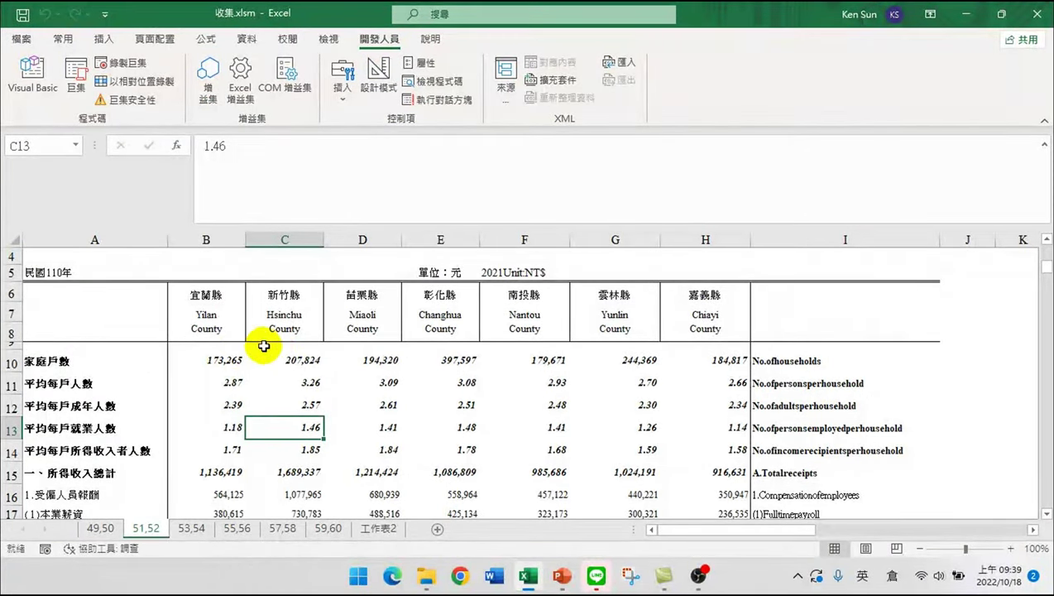
Record a new macro in the current workbook that selects cell A6 and enters "Title"
left_click(116, 294)
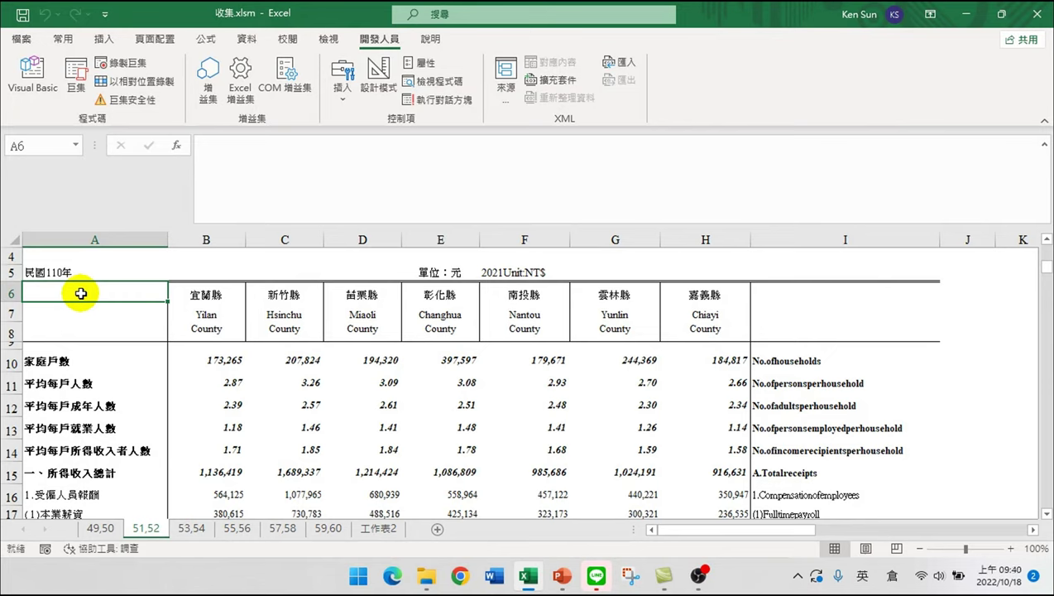
left_click(126, 64)
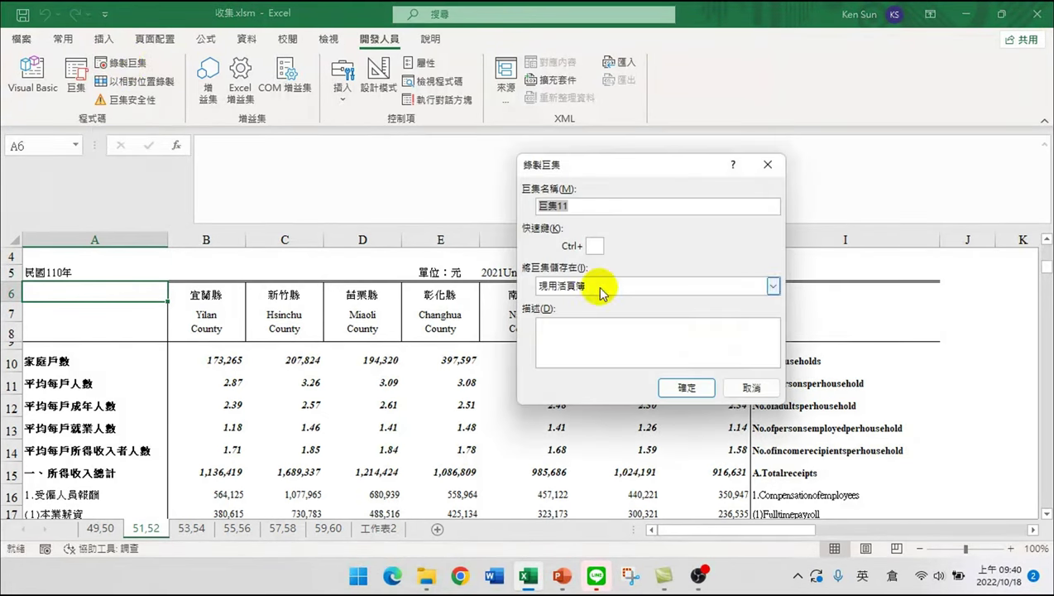
left_click(683, 388)
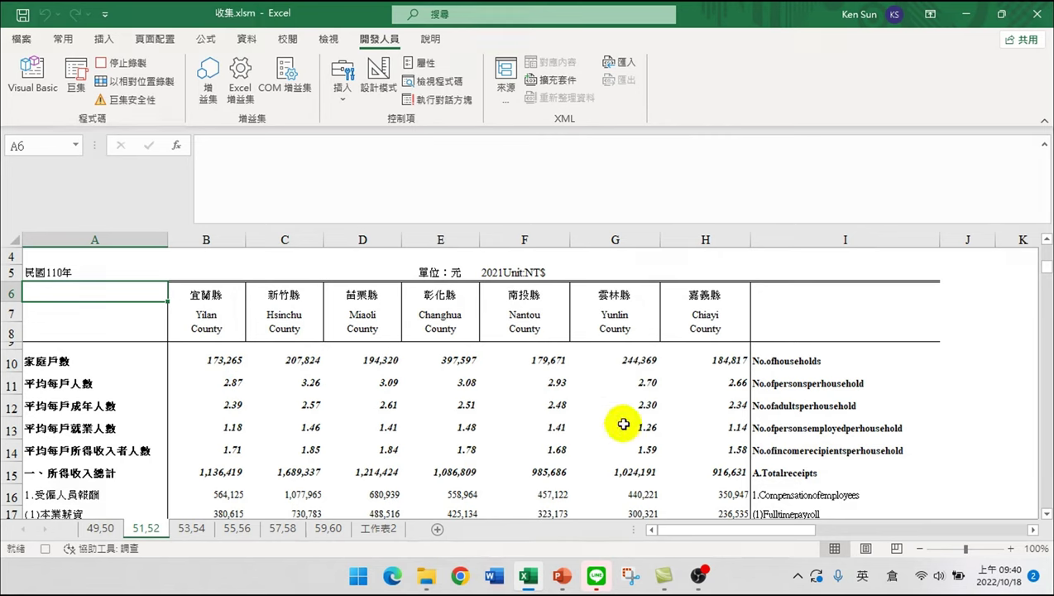
left_click(430, 459)
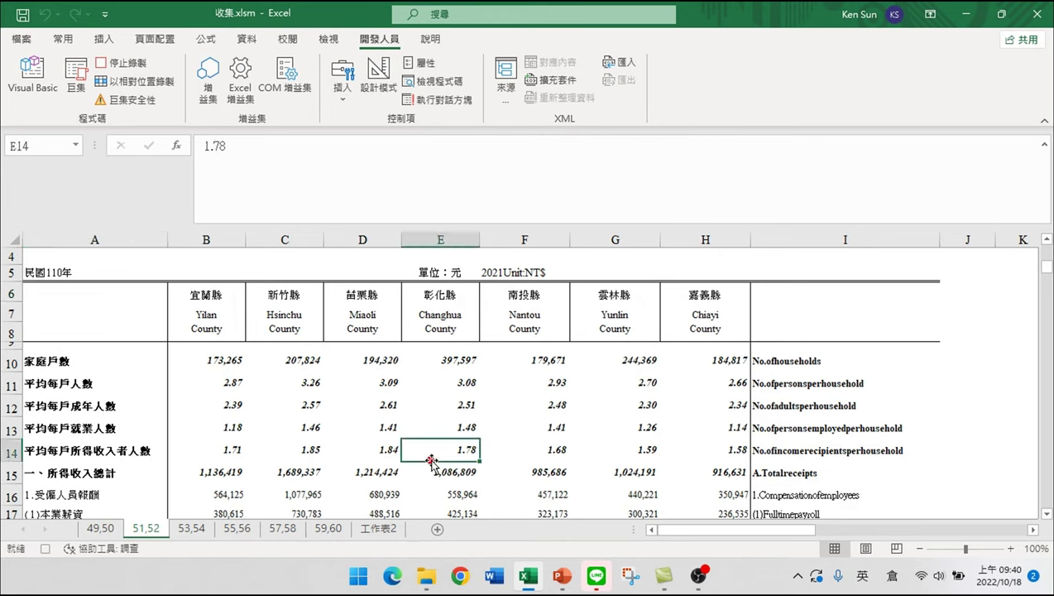
left_click(70, 290)
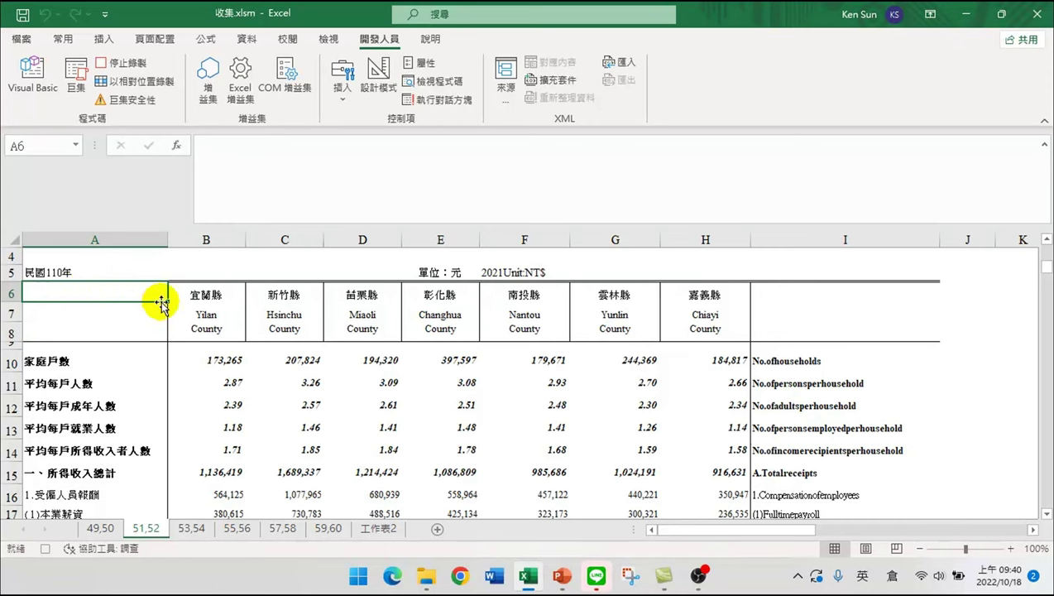
type("T")
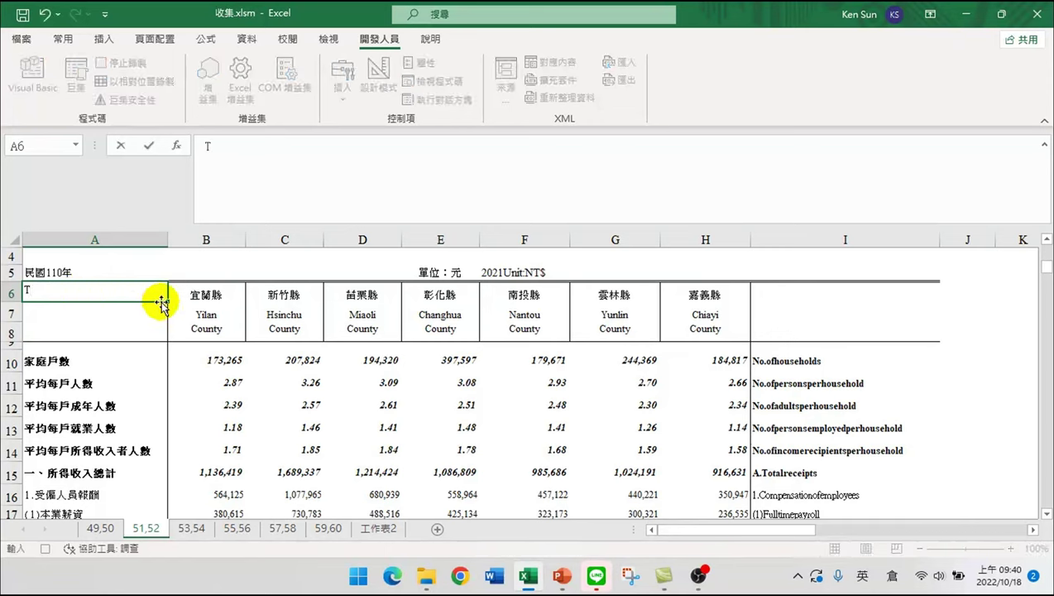
type("itle")
key("Return")
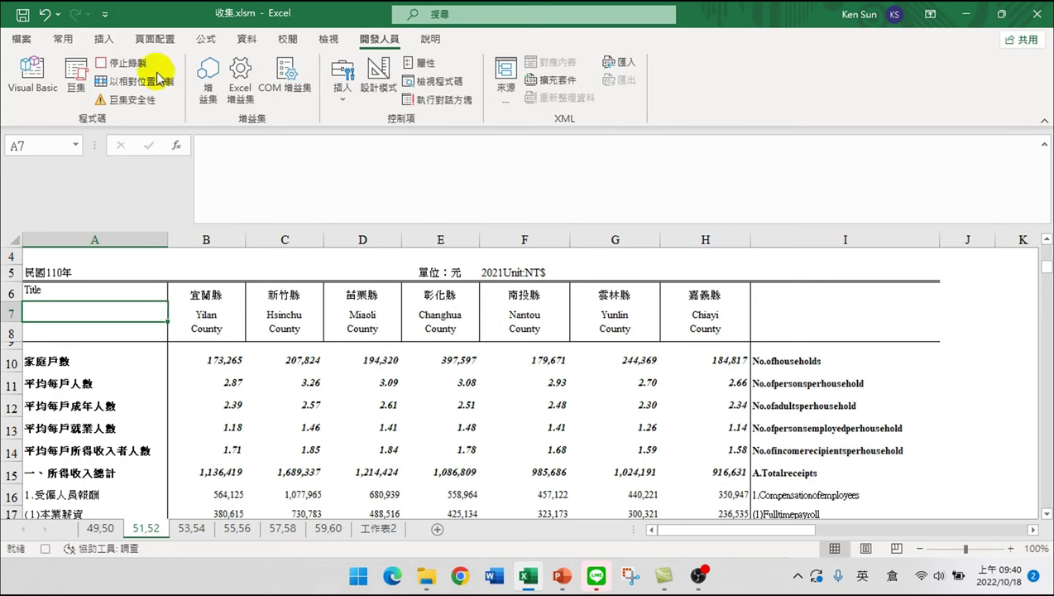
left_click(130, 68)
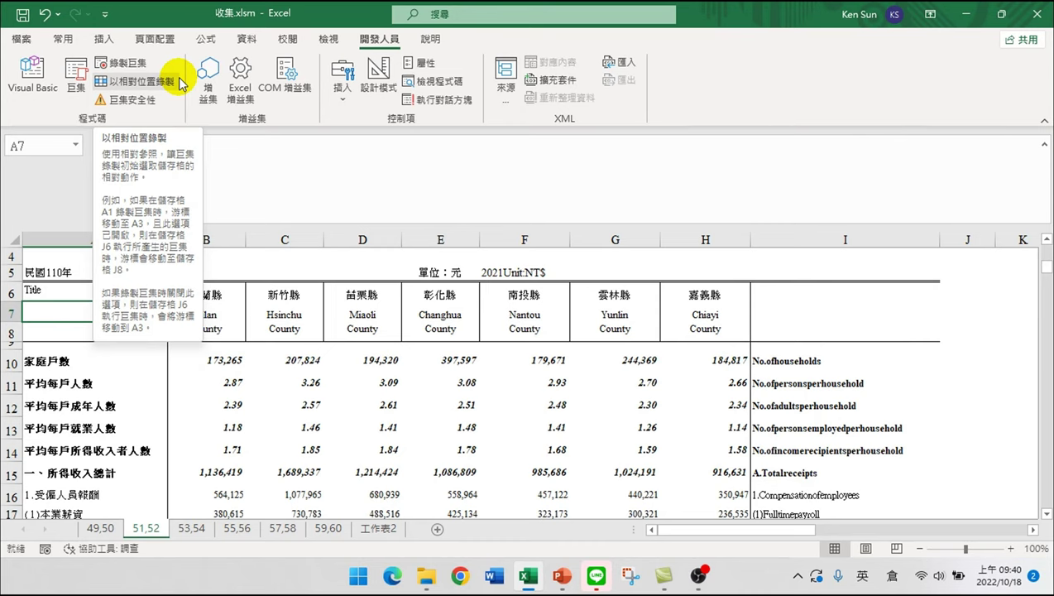
Open the code of macro 巨集11 and copy its Range("A6").Select and ActiveCell.FormulaR1C1 = "Title" lines
left_click(86, 83)
left_click(524, 200)
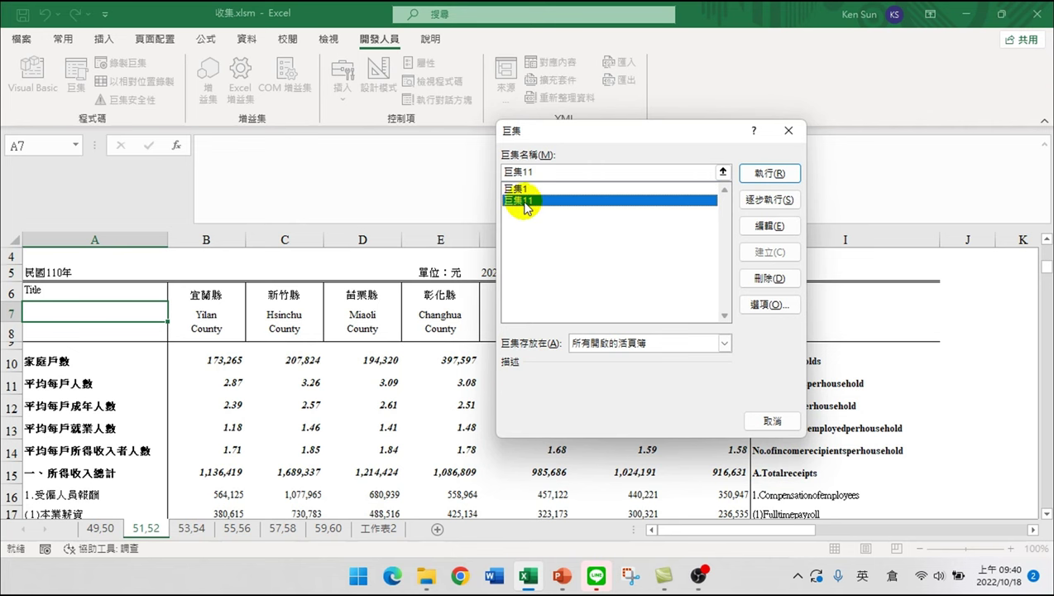
left_click(746, 226)
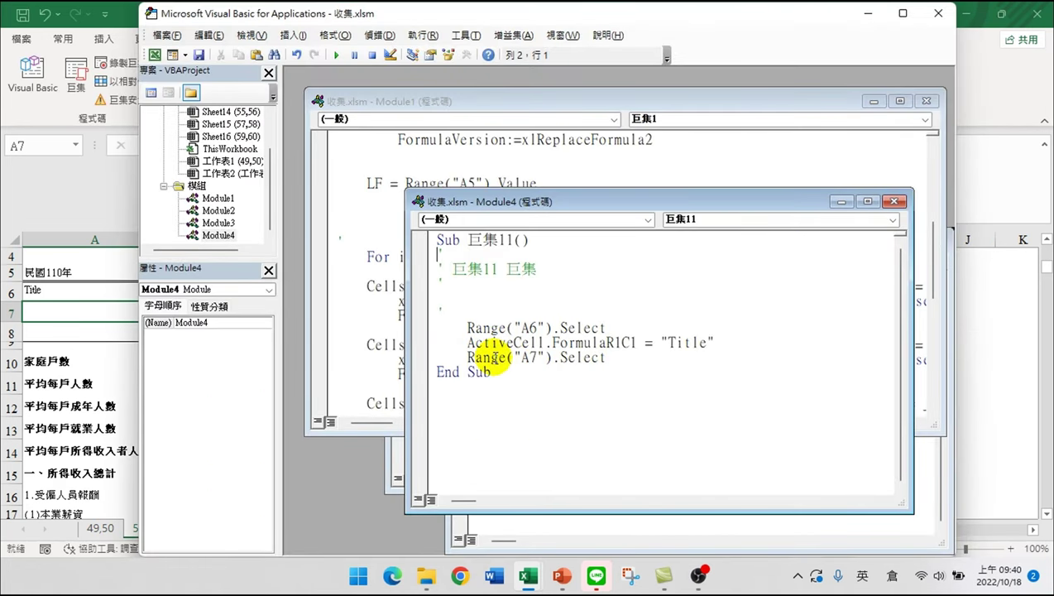
left_click_drag(467, 326, 613, 346)
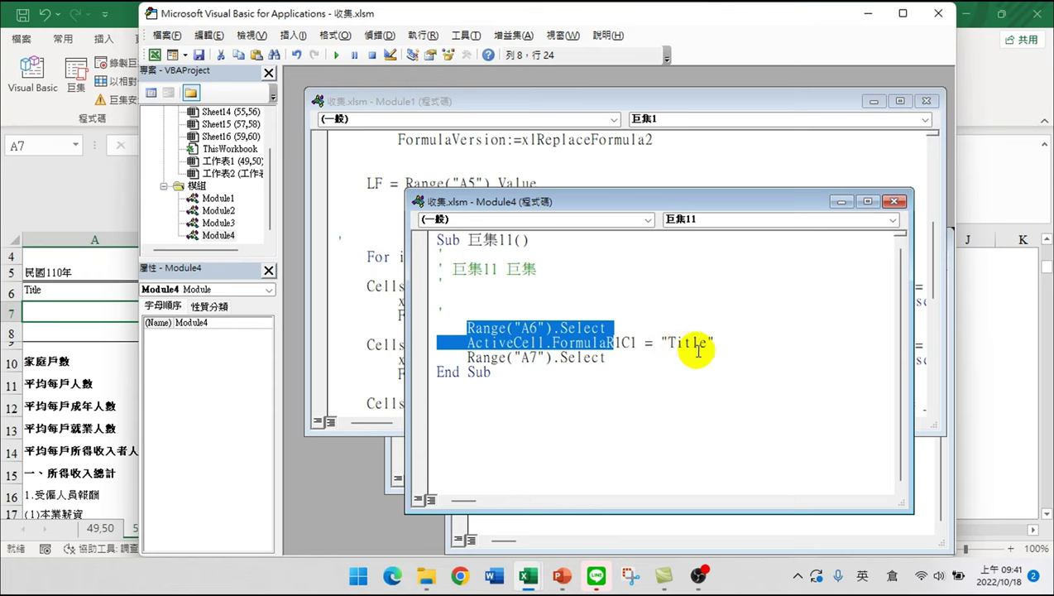
left_click(633, 344)
left_click_drag(437, 328, 743, 336)
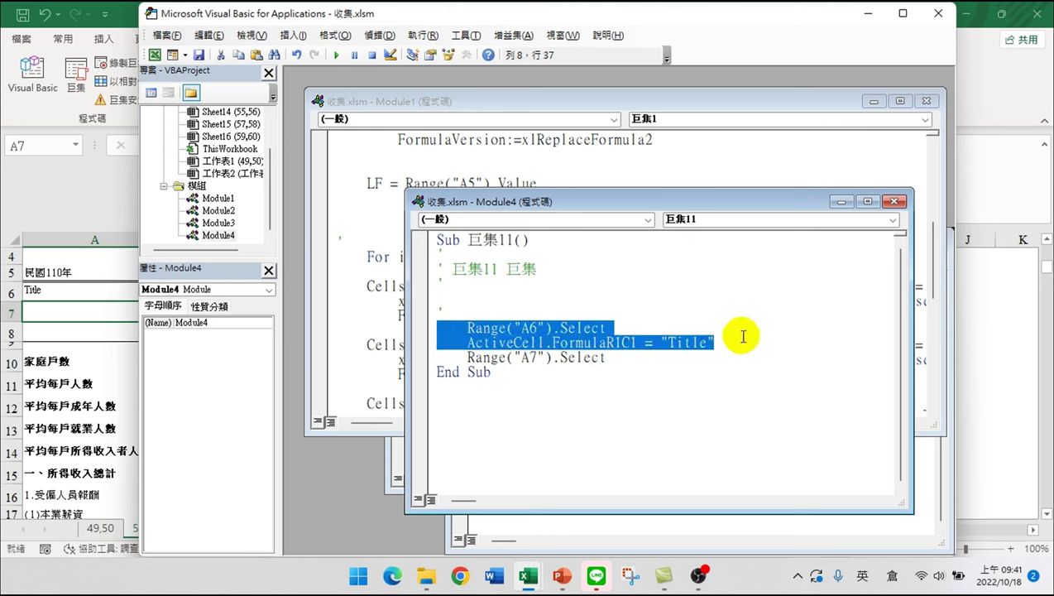
right_click(583, 341)
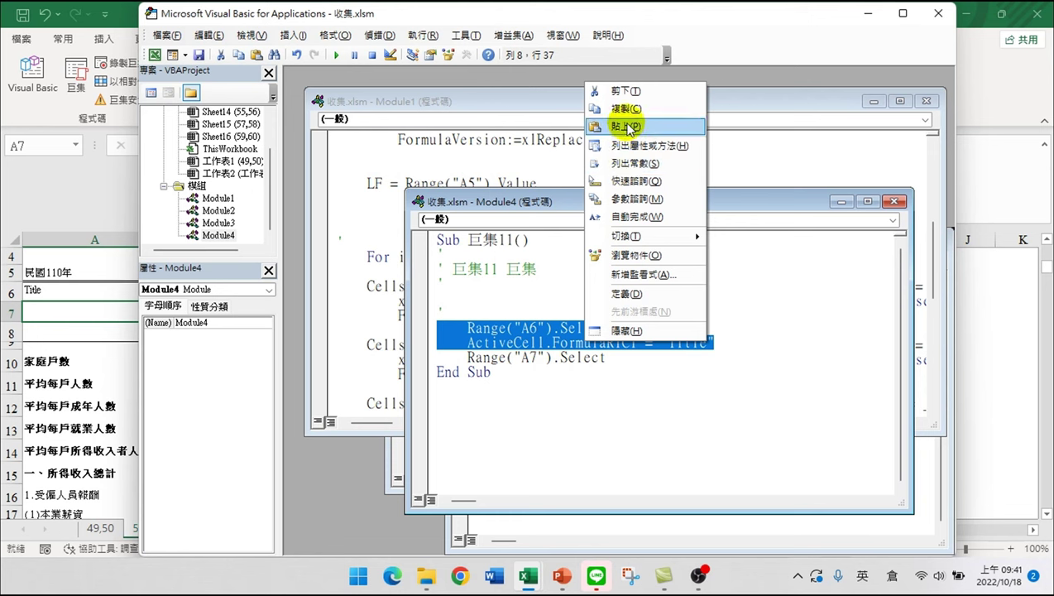
left_click(630, 110)
Paste the copied lines into 巨集1 in Module1, directly below Selection.ClearContents inside the loop
left_click_drag(501, 142, 438, 159)
scroll(546, 314, "down", 5)
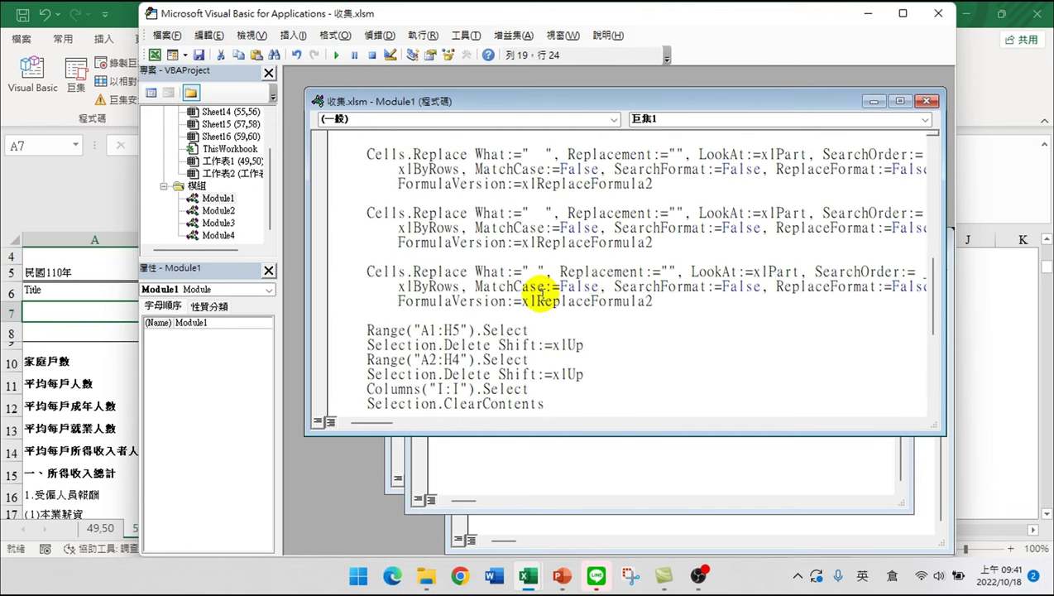
left_click(530, 304)
scroll(532, 321, "up", 4)
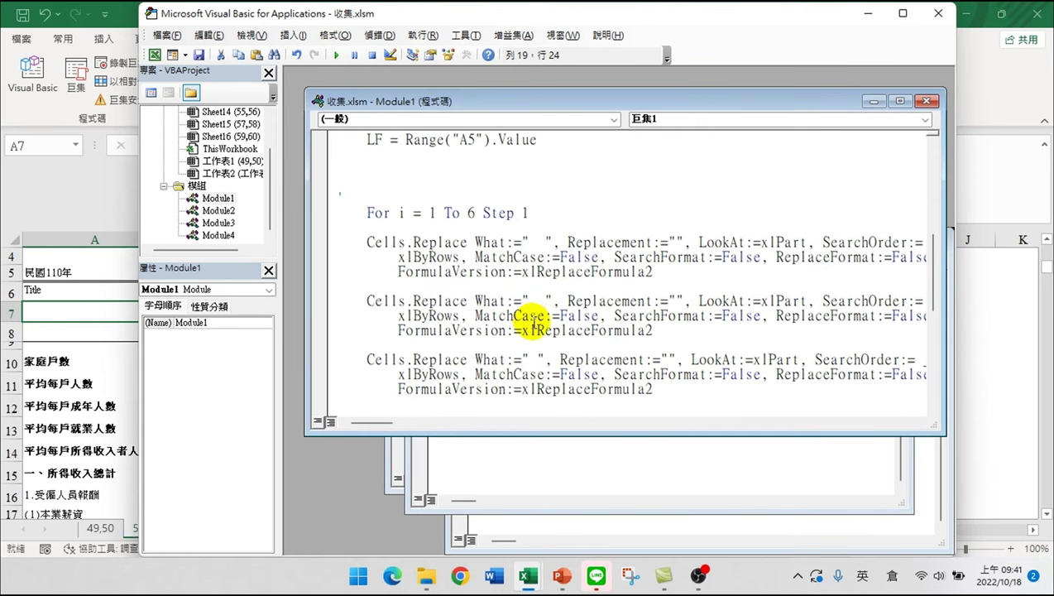
scroll(538, 330, "down", 2)
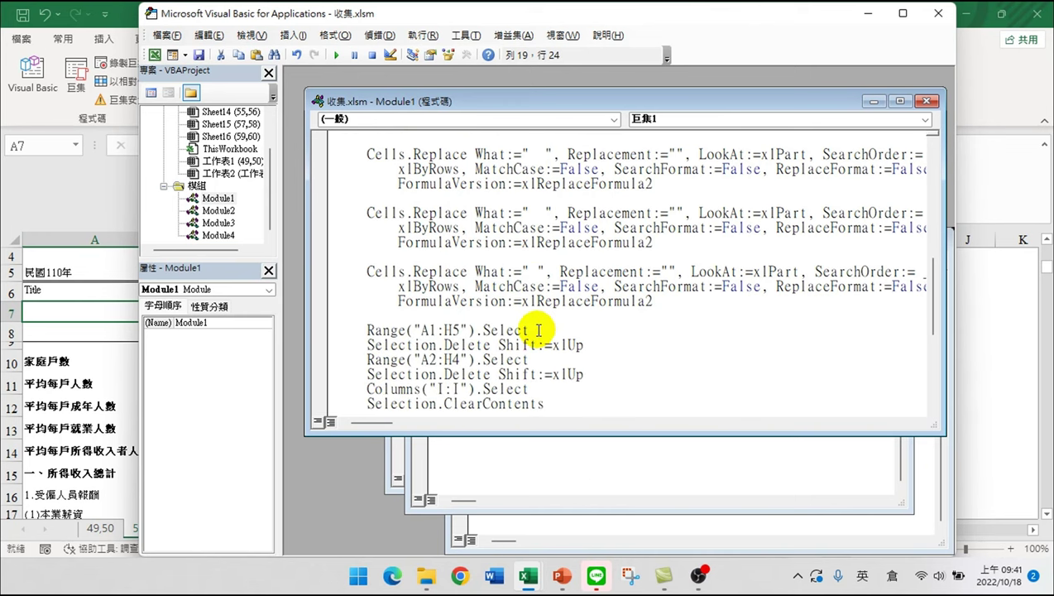
scroll(539, 330, "down", 2)
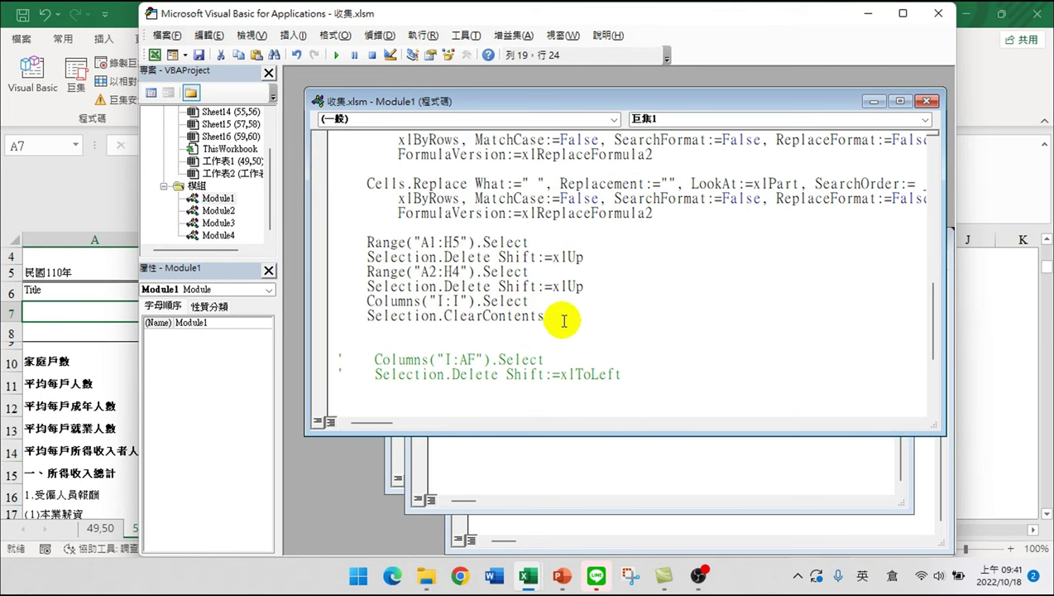
left_click(565, 317)
scroll(570, 335, "down", 2)
scroll(554, 325, "down", 2)
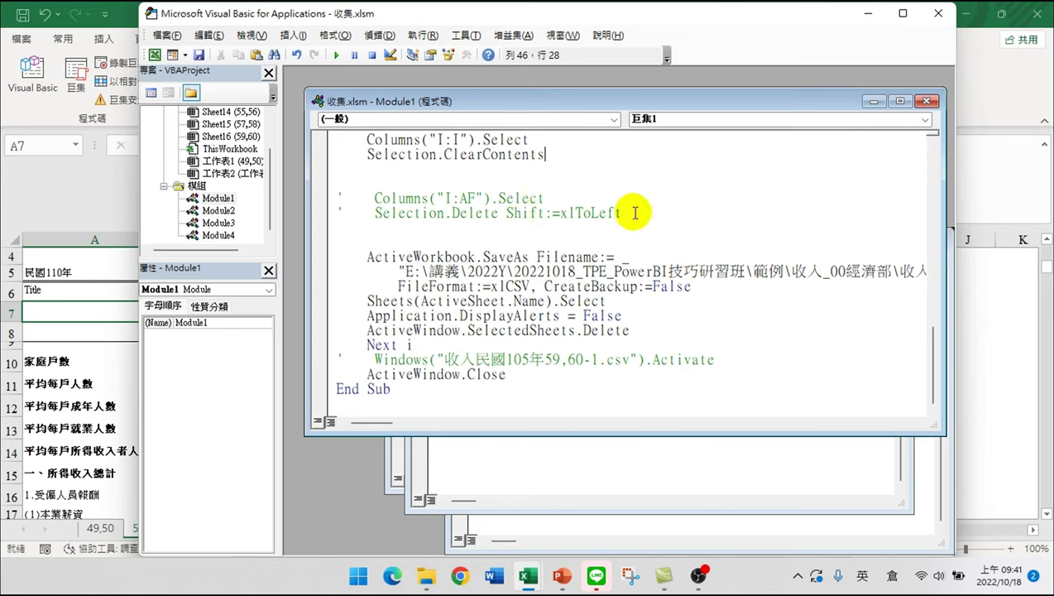
key("Return")
key("Return")
key("Return")
key("ctrl+v")
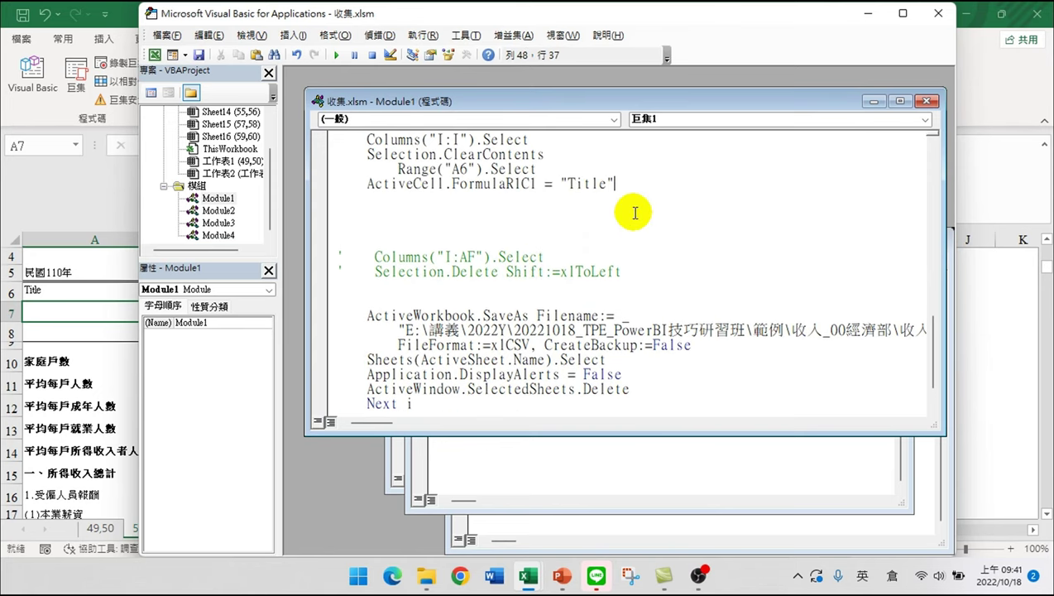
Align the pasted Range line with the code after a blank line, and change its cell reference to A1
left_click(396, 169)
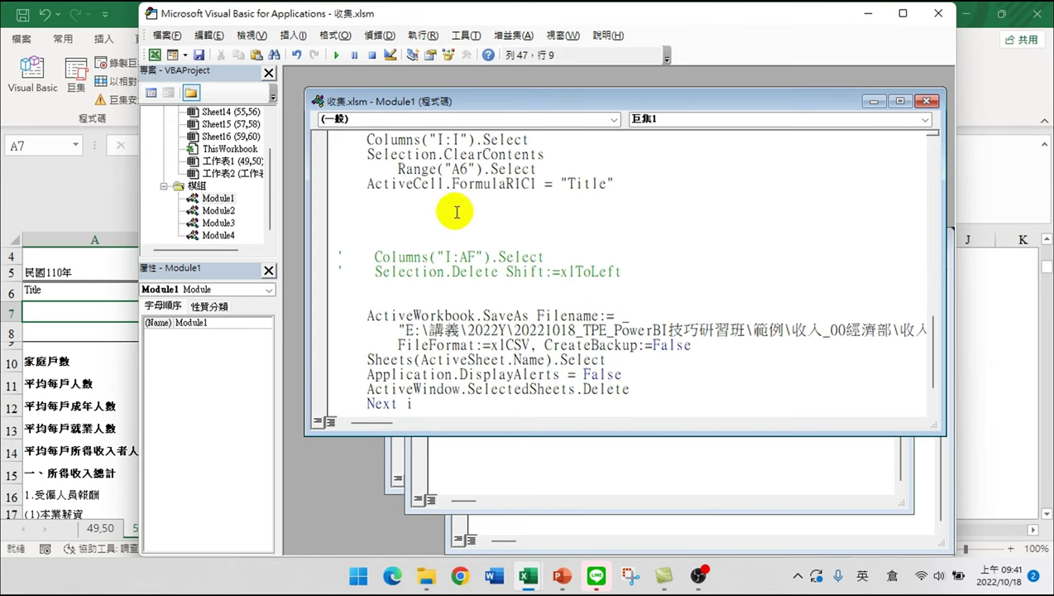
key("shift+Tab")
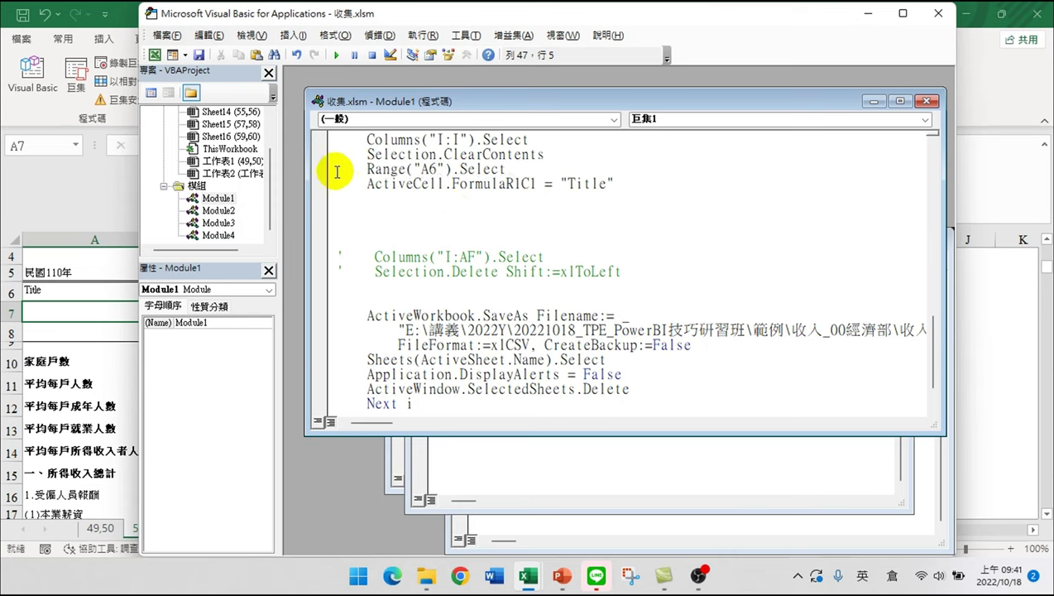
key("Return")
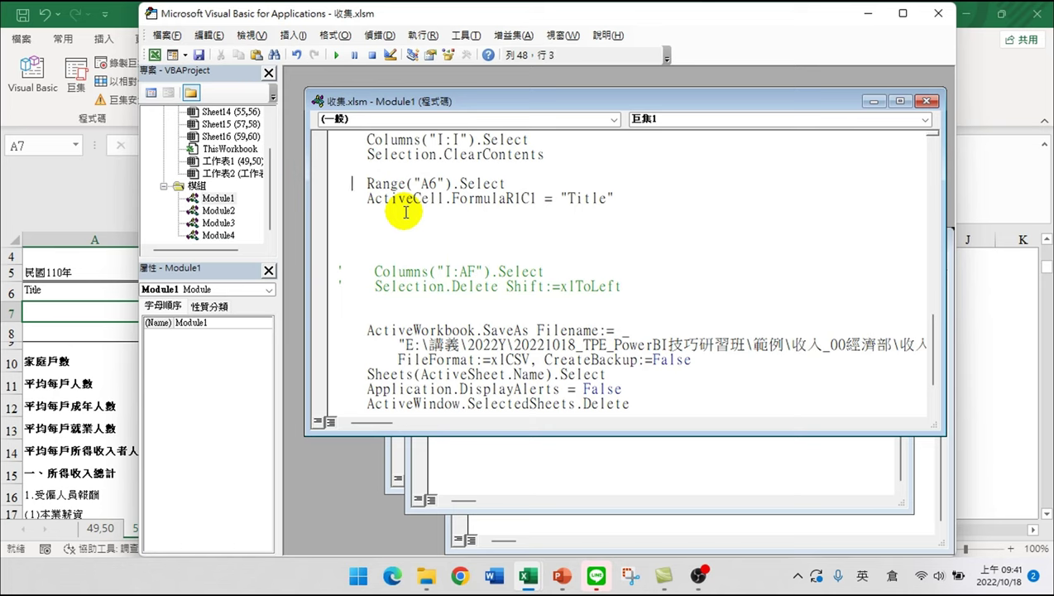
key("BackSpace")
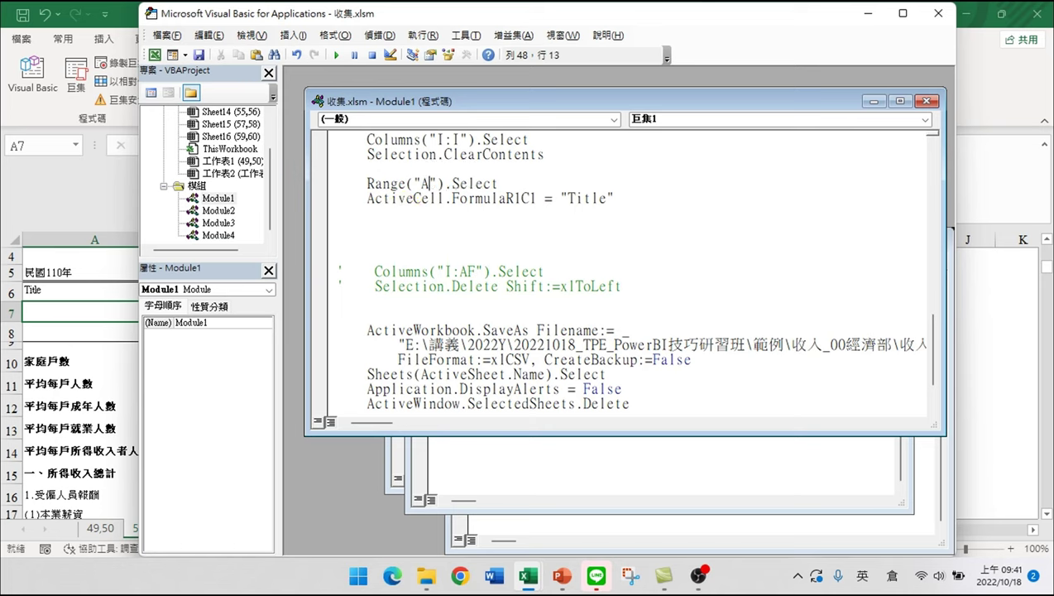
type("1")
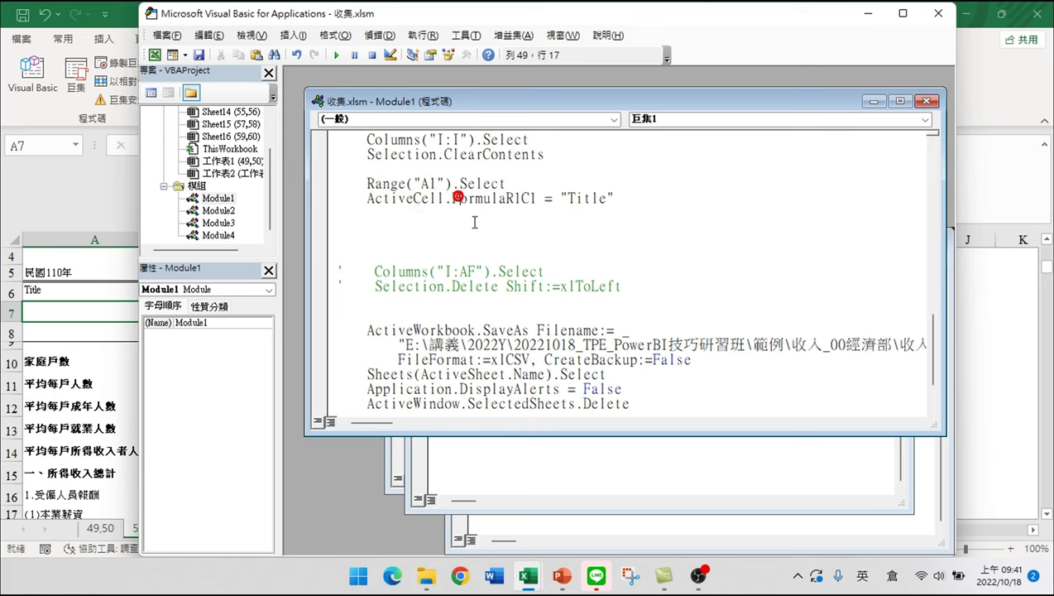
Save the edited macro code and close the Visual Basic editor
left_click(474, 229)
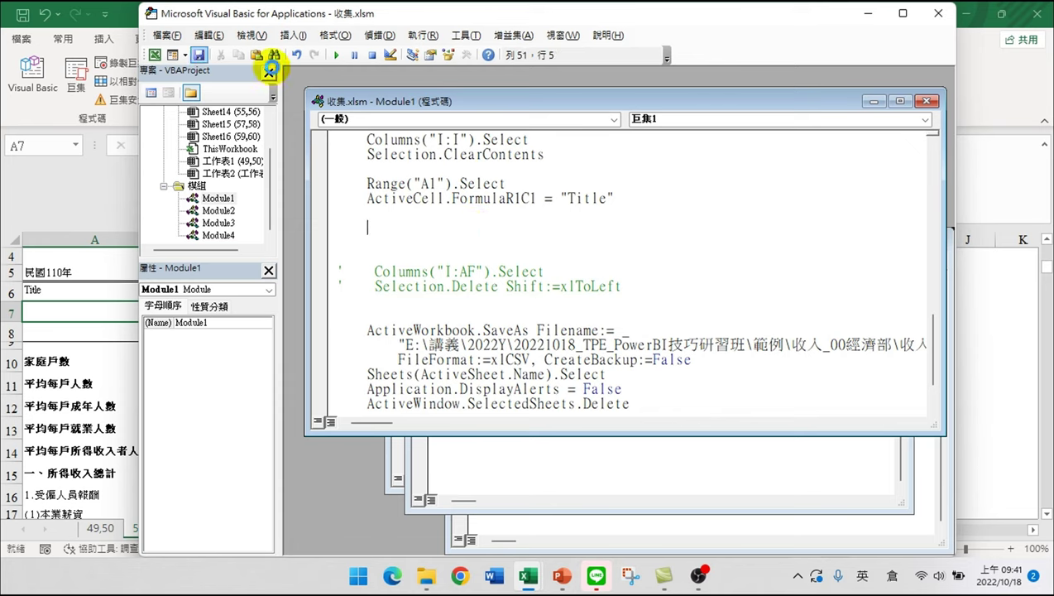
left_click(938, 15)
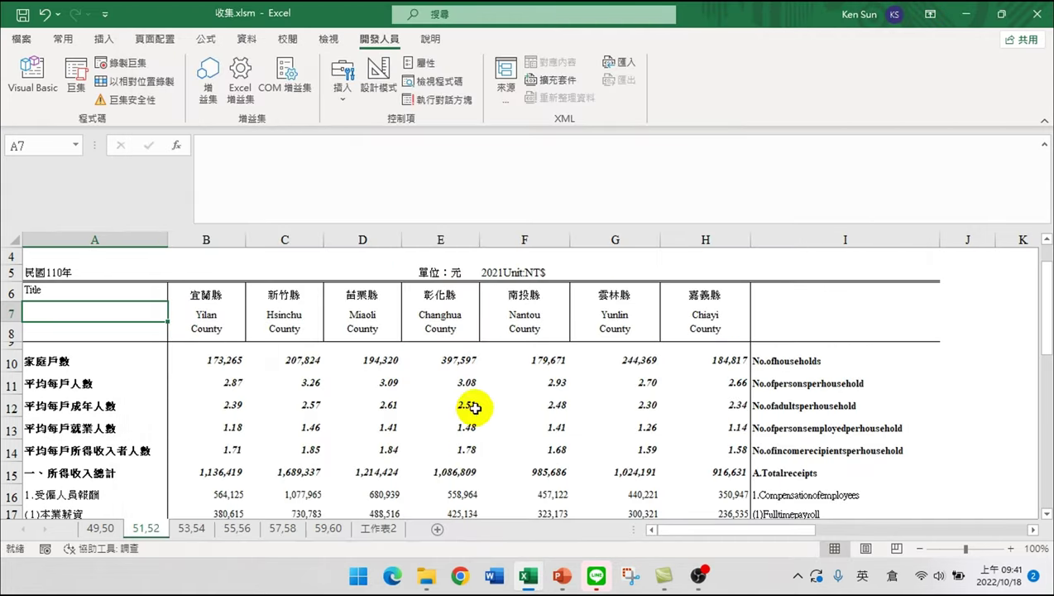
In File Explorer, delete the CSV files in the 收入_clean subfolder from the first one through 收入民國109年59,60.csv
left_click(426, 576)
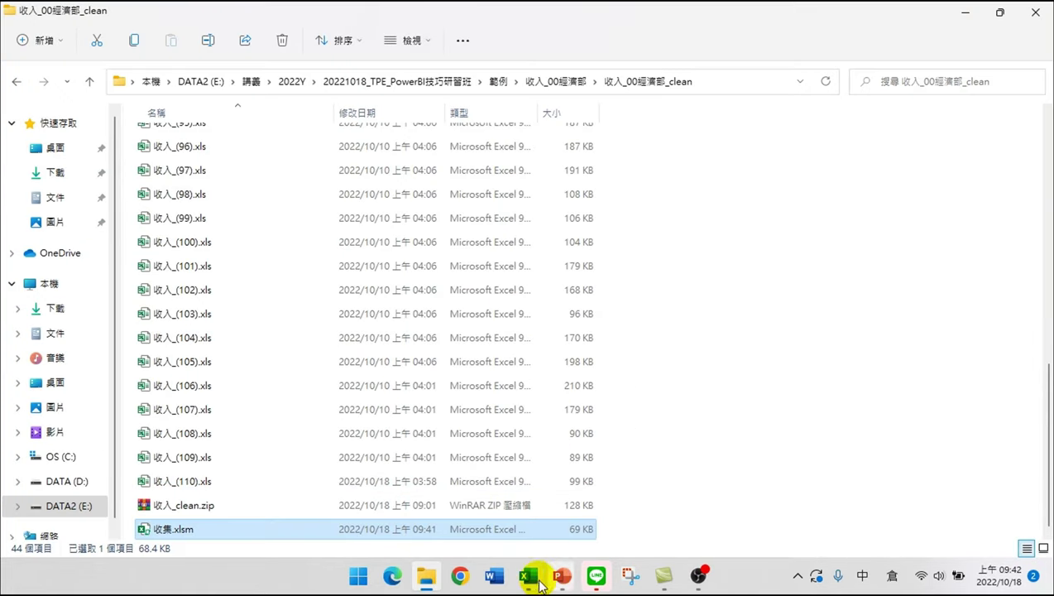
scroll(228, 259, "up", 8)
double_click(176, 142)
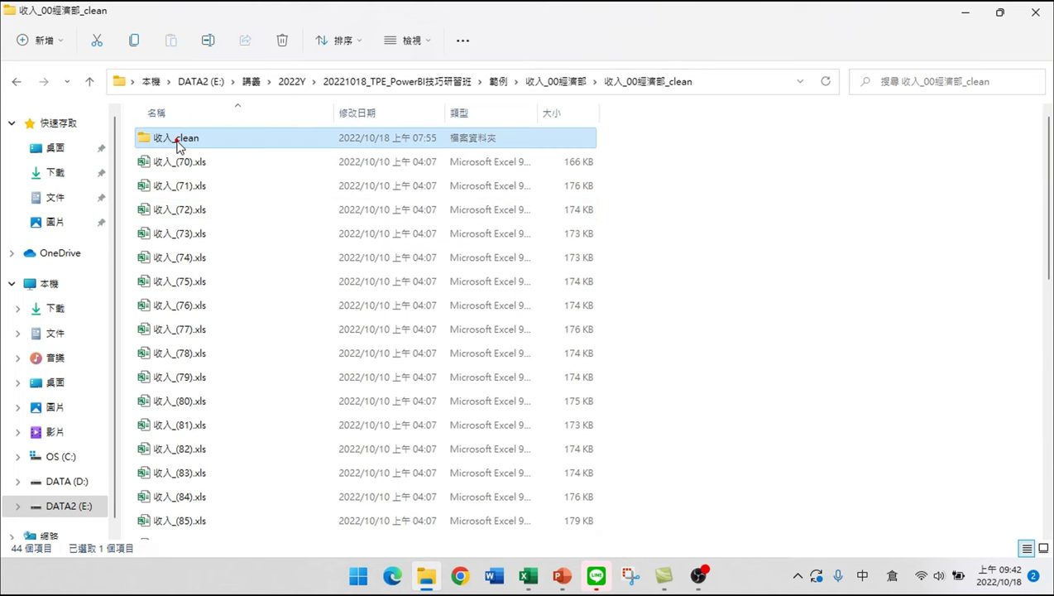
left_click(207, 137)
scroll(273, 413, "down", 15)
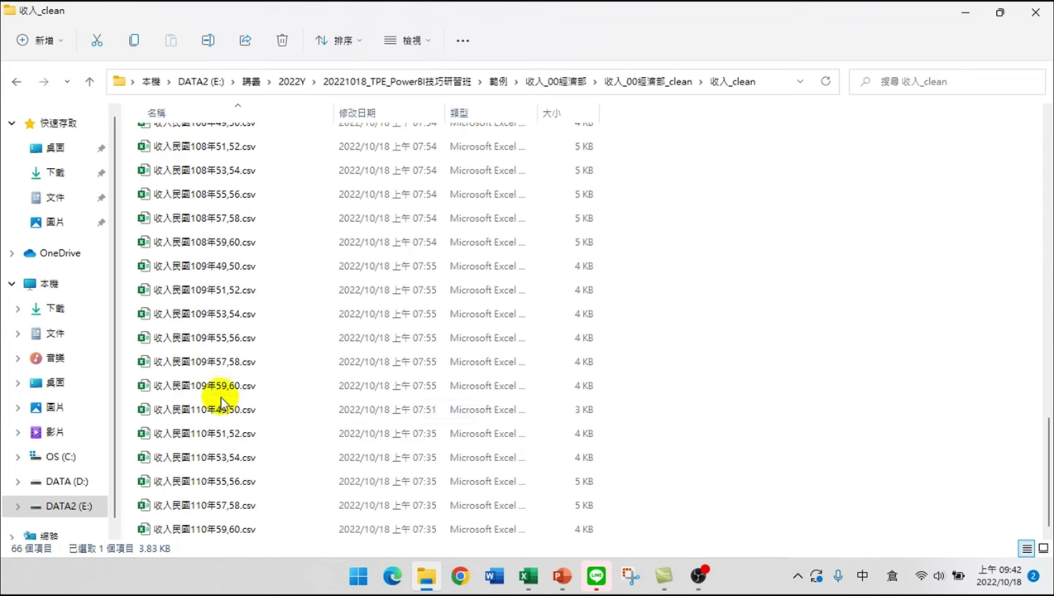
left_click(218, 386, "shift")
key("Delete")
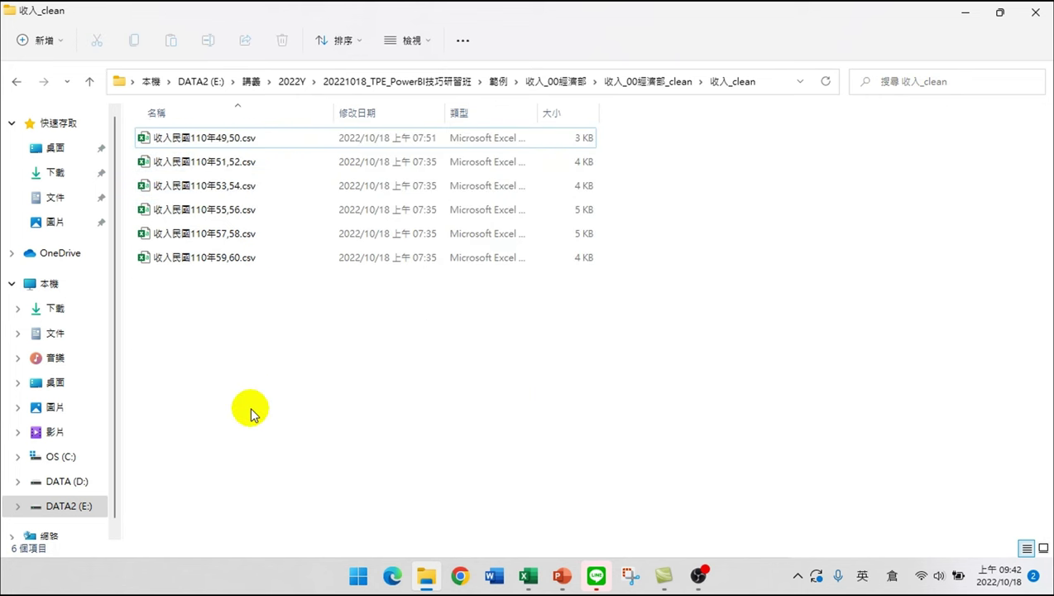
Open 收入民國110年49,50.csv to check the layout of its header row, and close it again
left_click(211, 143)
key("alt+Tab")
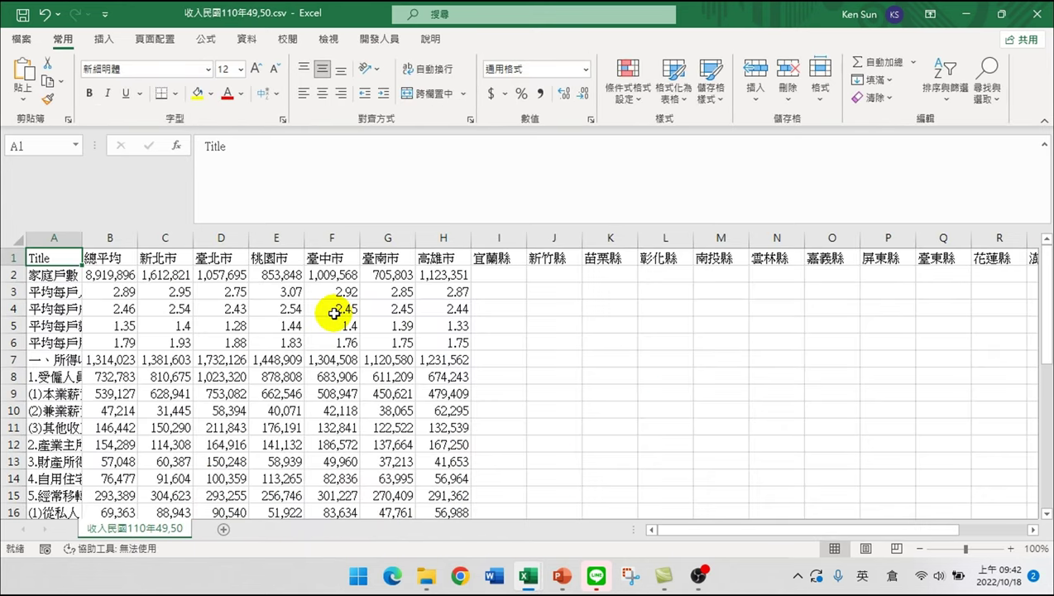
left_click(1037, 18)
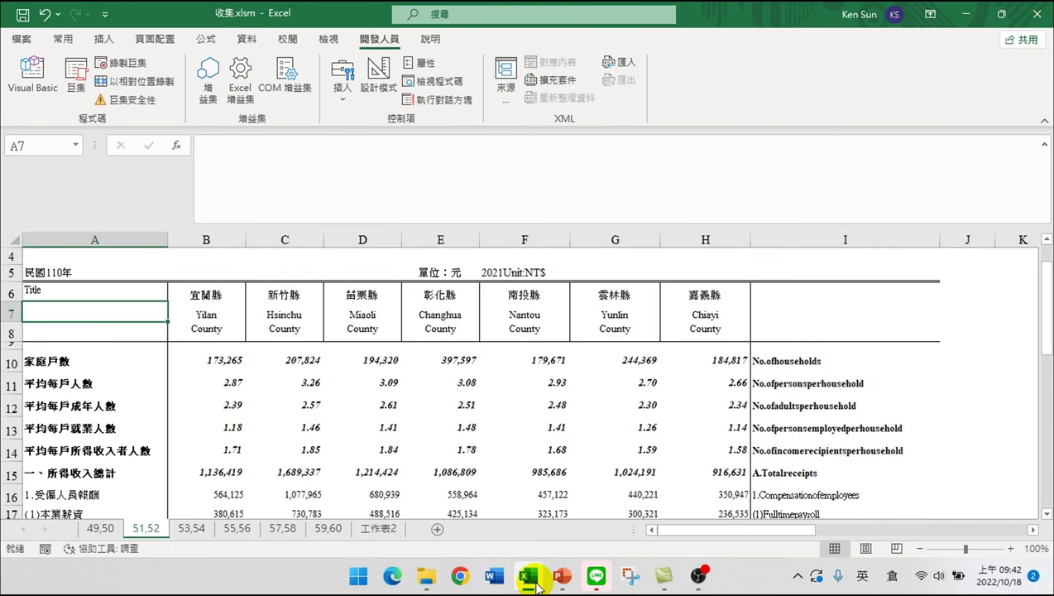
Open the workbook 收入_(109).xls from the 收入_00經濟部_clean folder in File Explorer
left_click(430, 579)
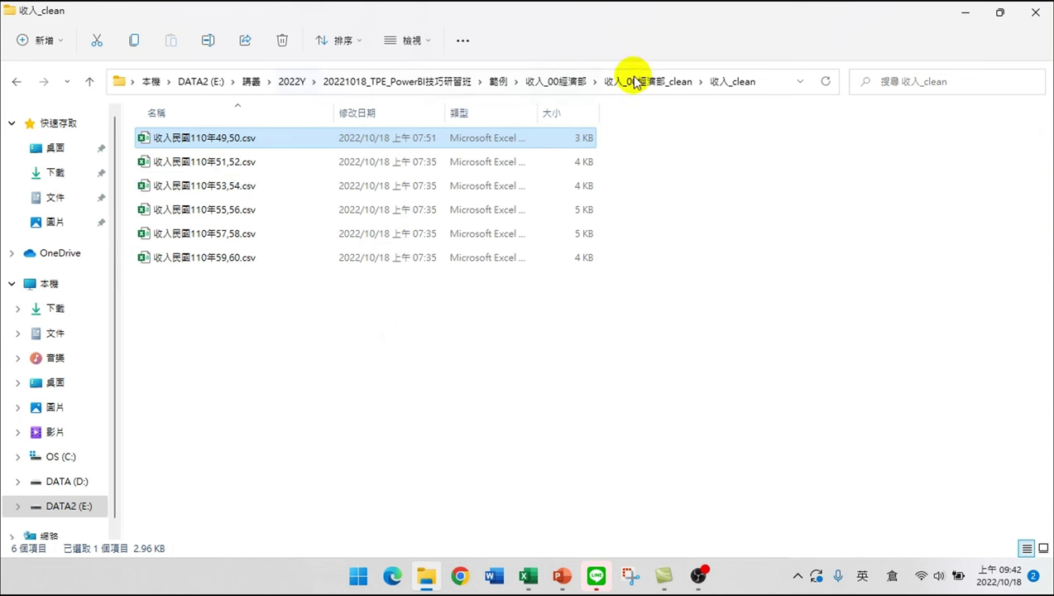
left_click(654, 85)
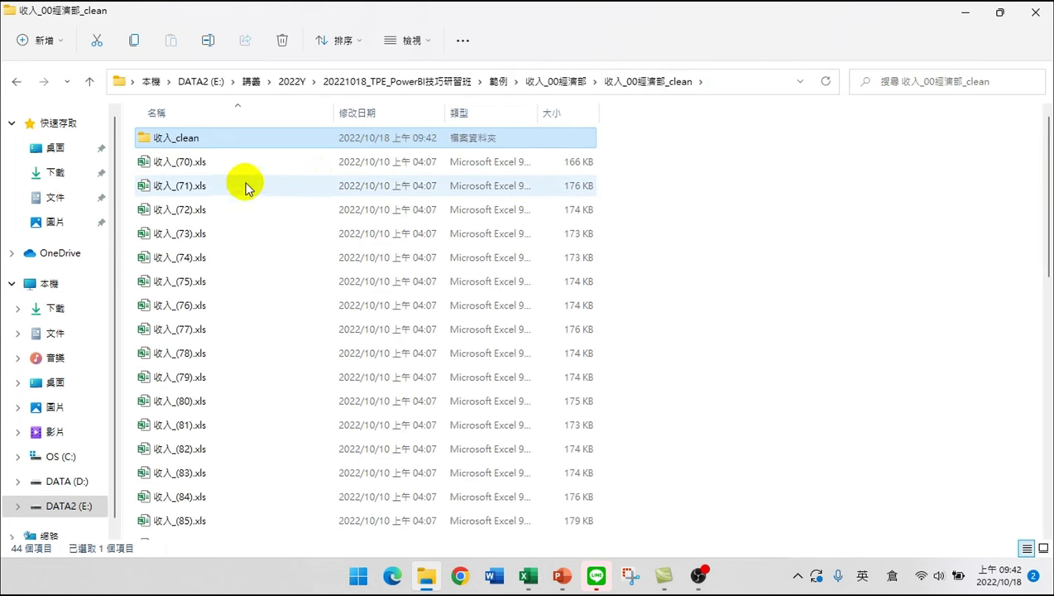
scroll(246, 184, "down", 7)
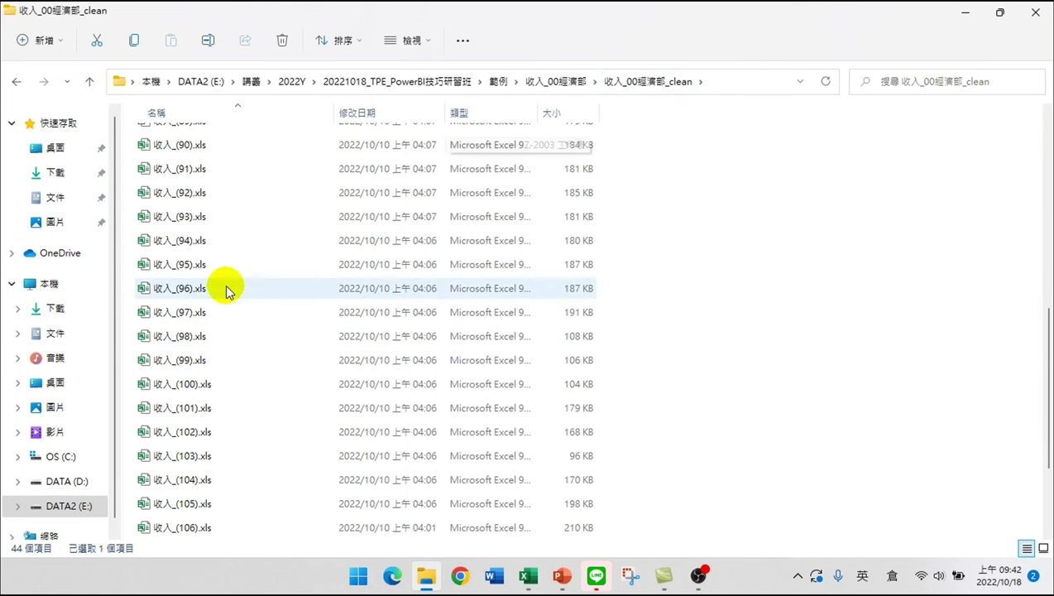
scroll(242, 341, "down", 2)
double_click(198, 460)
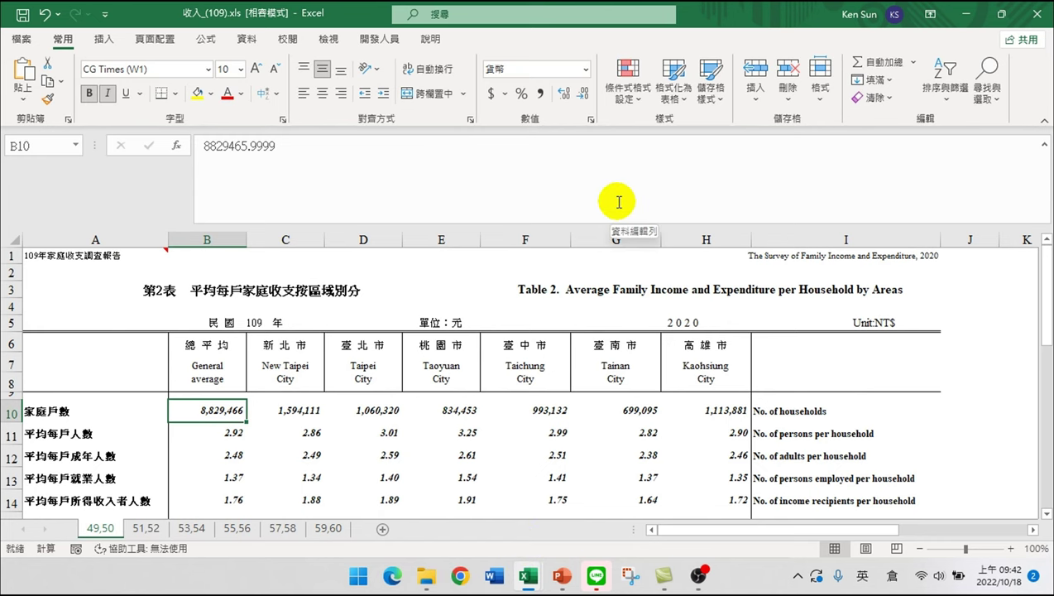
Look at the macro workbook 收集.xlsm, which must stay open, and return to 收入_(109).xls
mouse_move(528, 579)
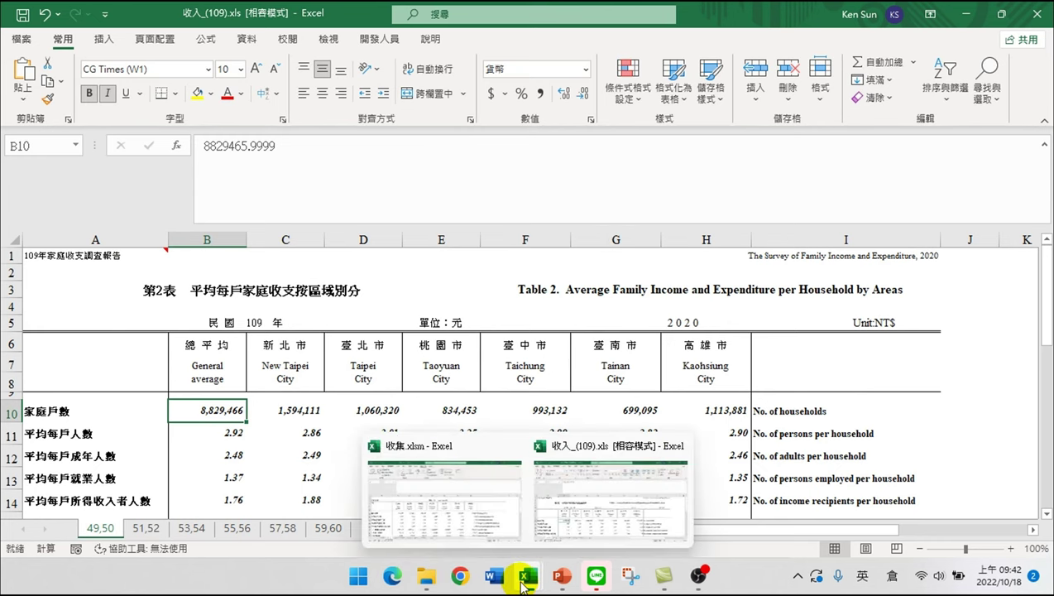
left_click(444, 531)
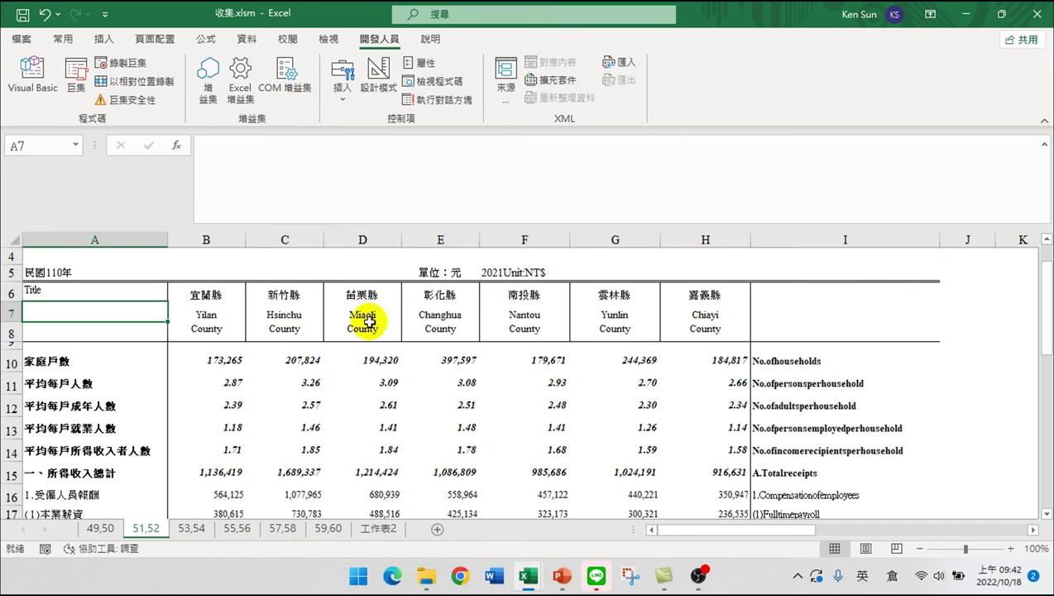
mouse_move(527, 581)
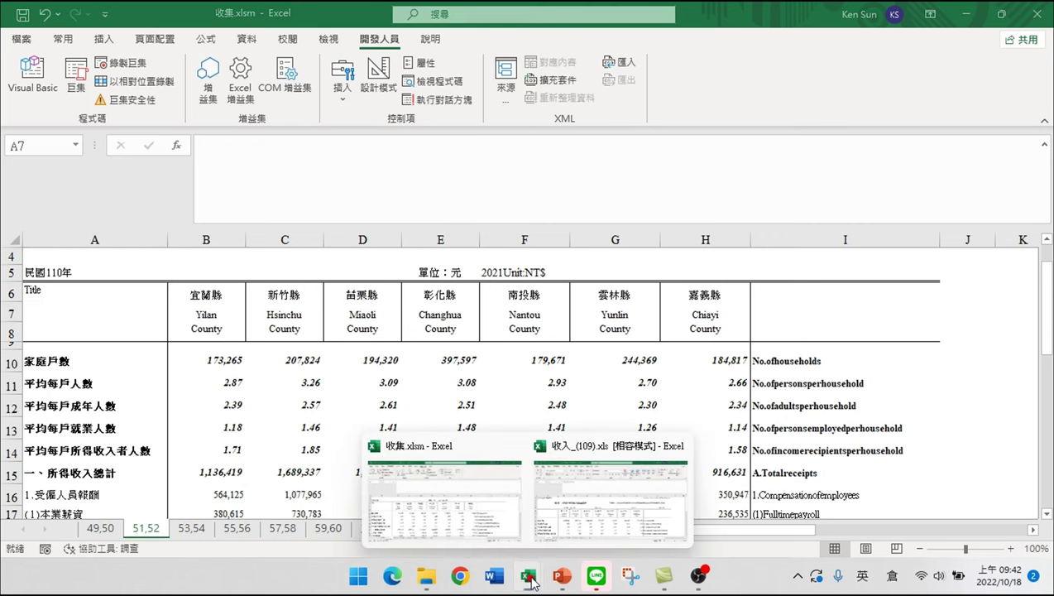
left_click(602, 520)
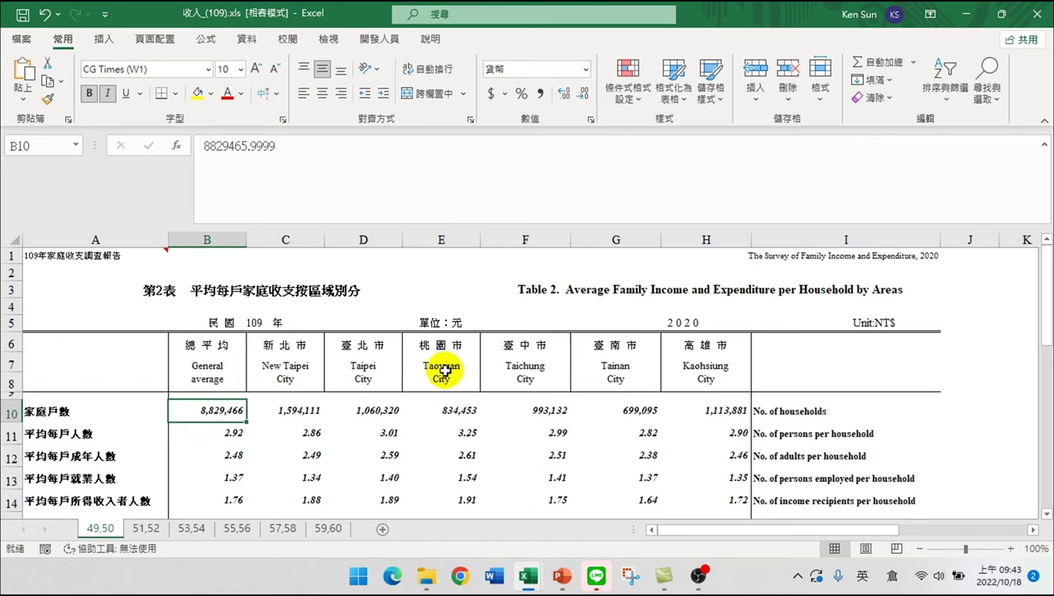
Delete the recorded macro 巨集11 from 收集.xlsm and run 巨集1 on 收入_(109).xls
left_click(371, 46)
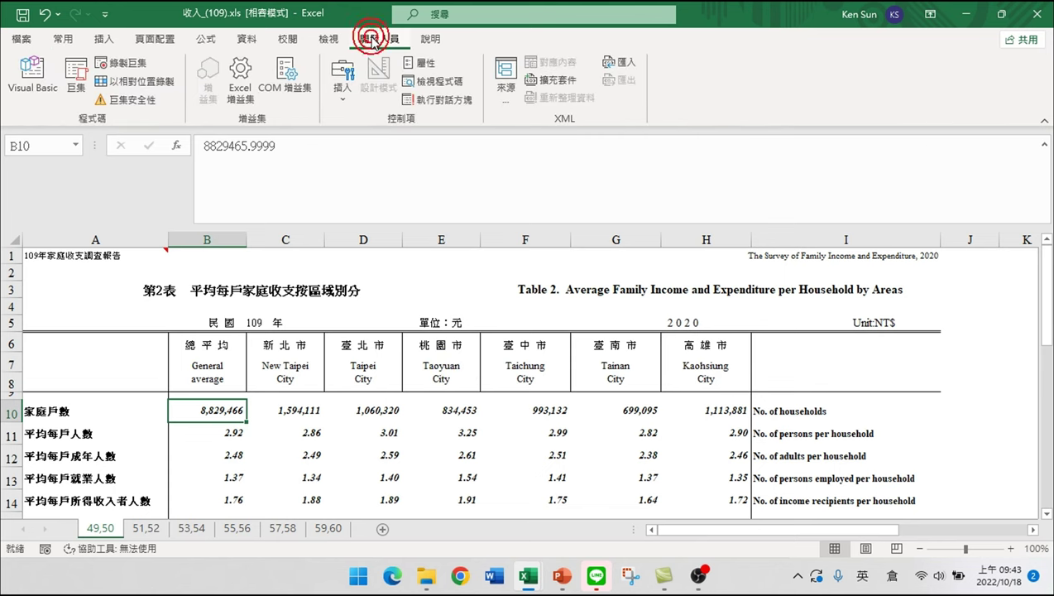
left_click(76, 76)
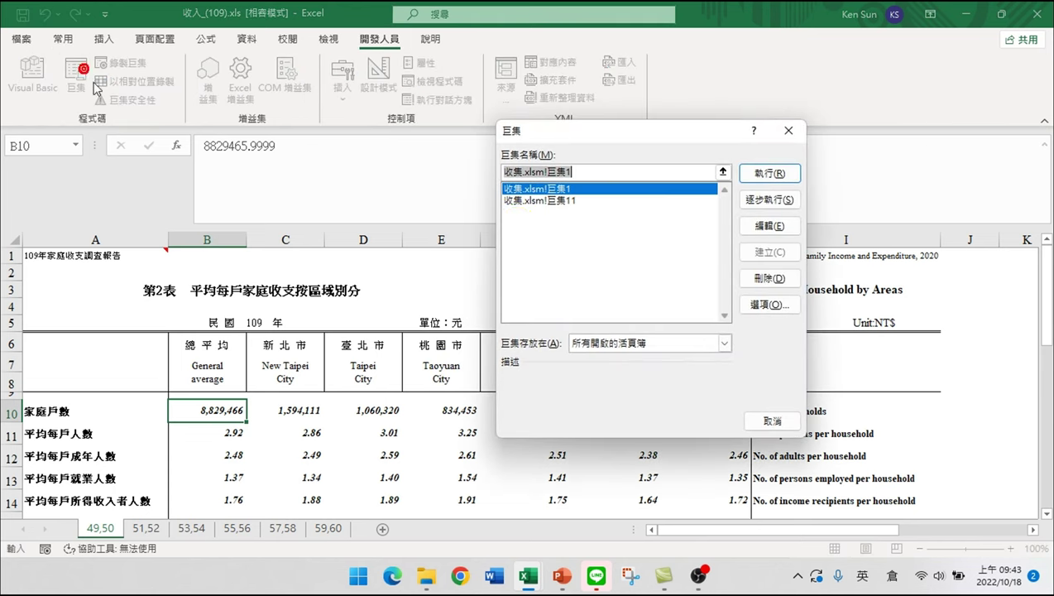
left_click(565, 201)
left_click(768, 278)
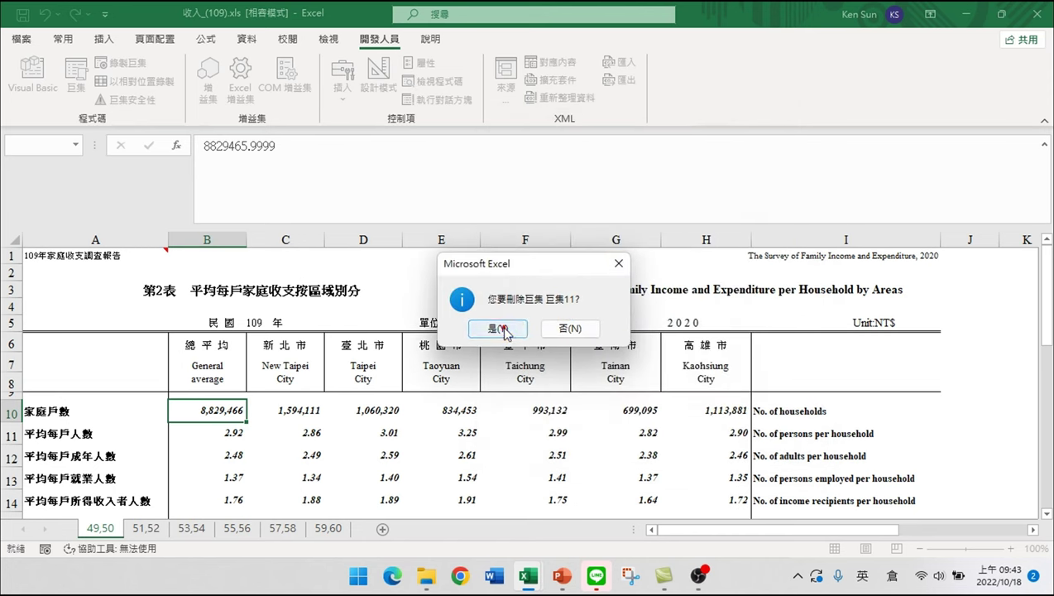
left_click(501, 327)
left_click(76, 76)
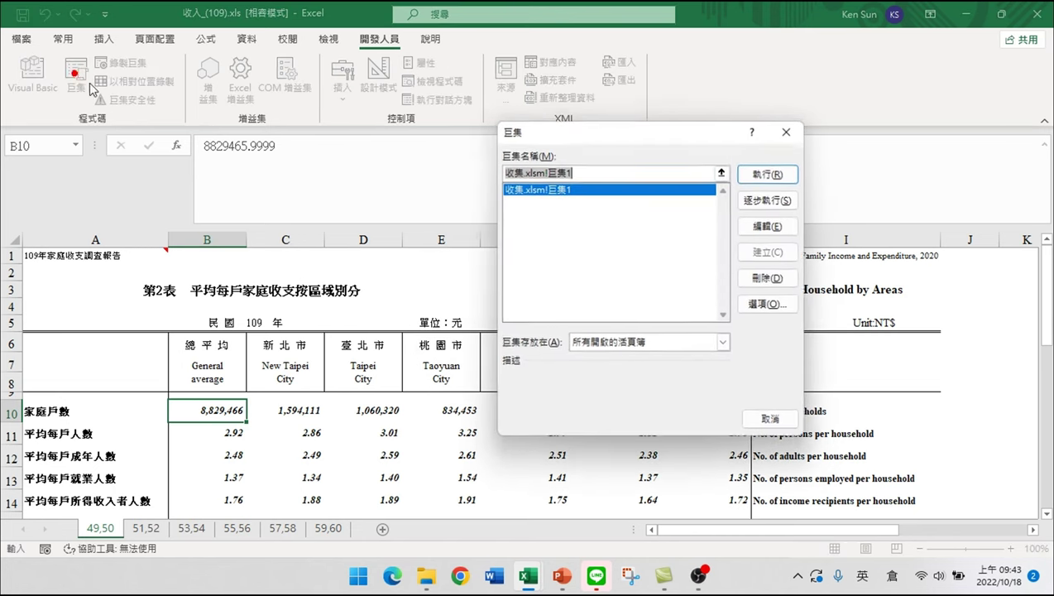
left_click(758, 172)
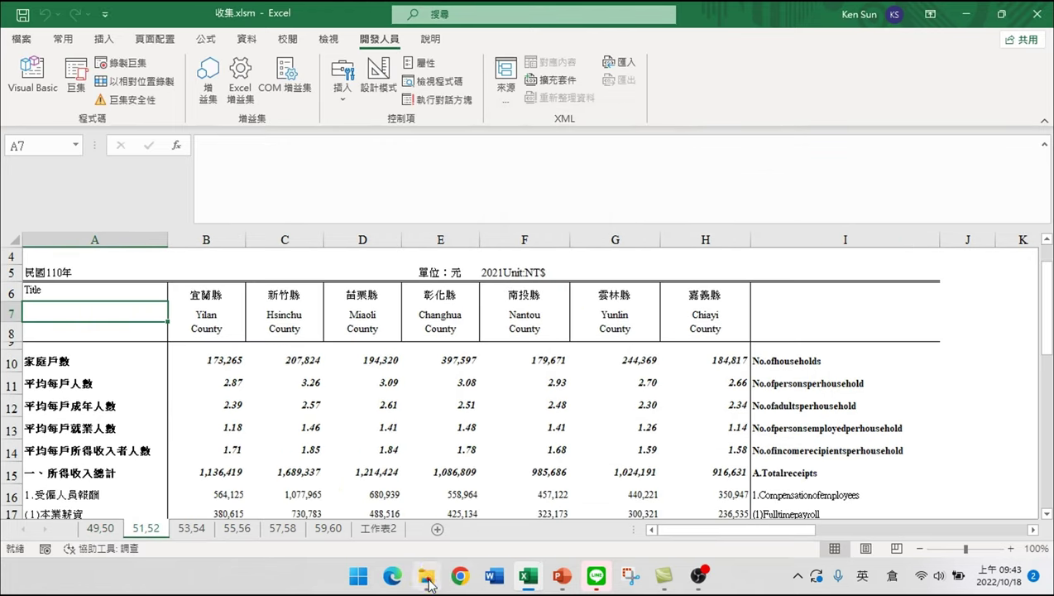
Open 收入民國109年59,60.csv from the 收入_clean folder to check cell A1, and close the file
left_click(428, 584)
scroll(243, 211, "up", 10)
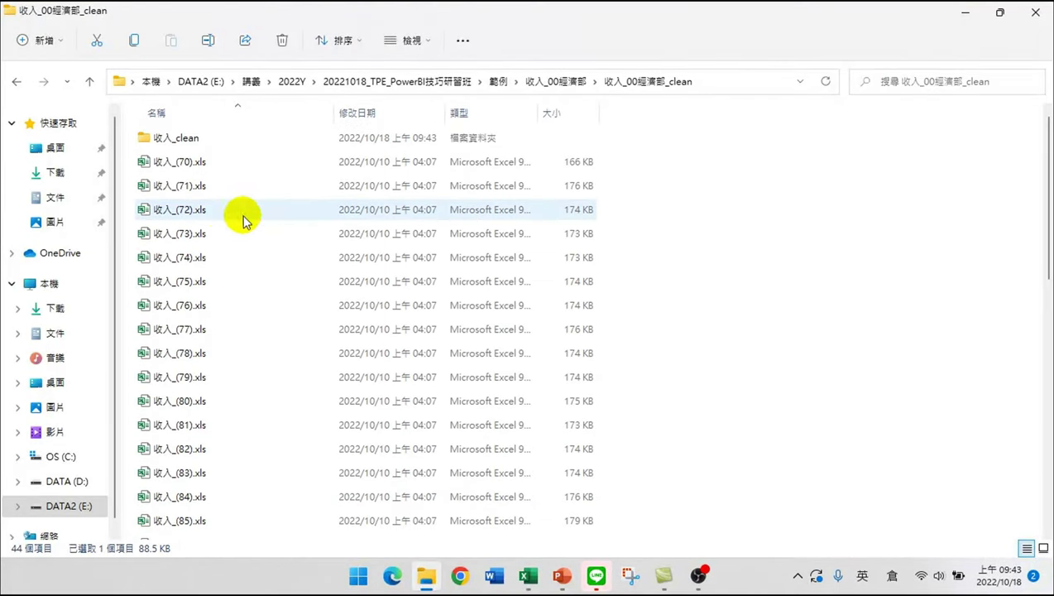
double_click(192, 142)
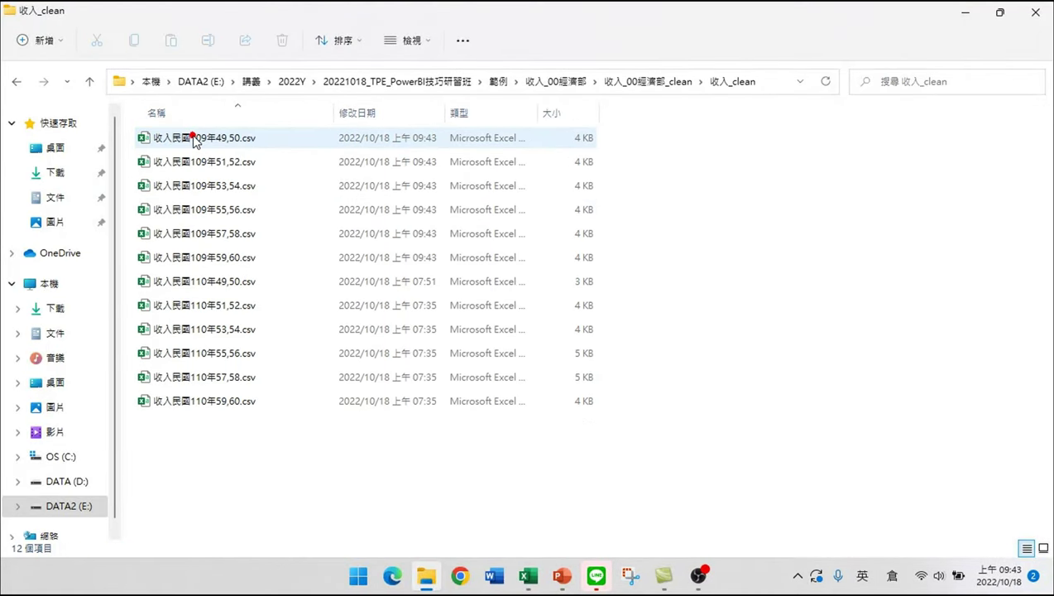
left_click(225, 260)
left_click(225, 260)
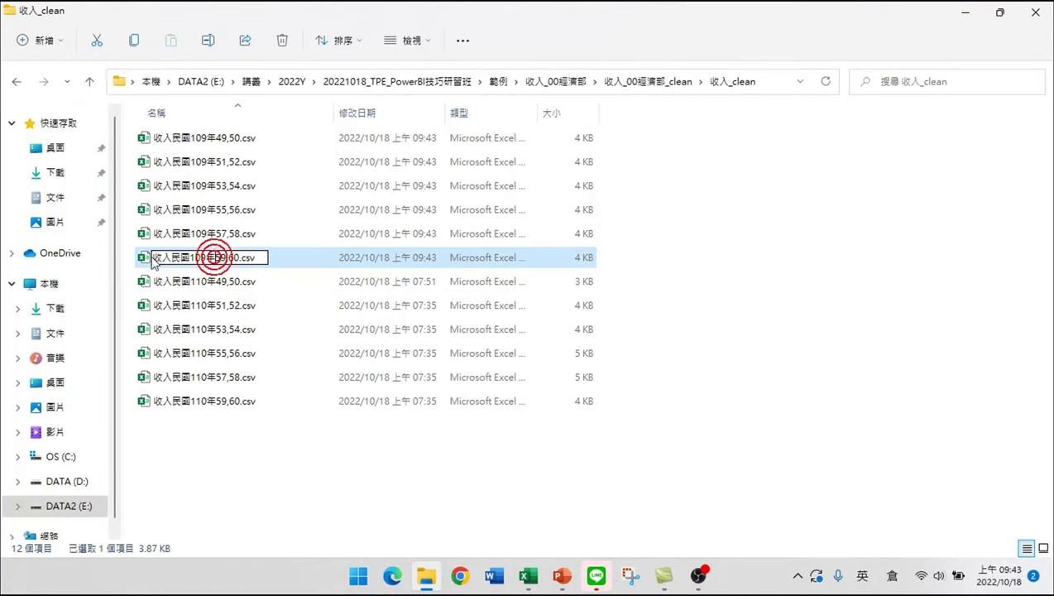
key("Escape")
key("alt+Tab")
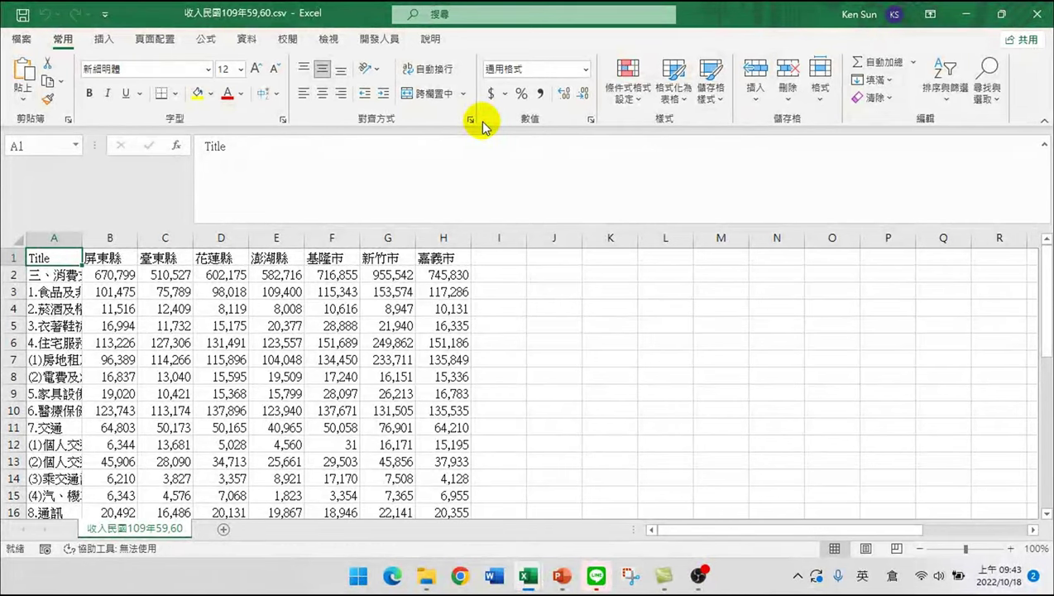
left_click(1038, 13)
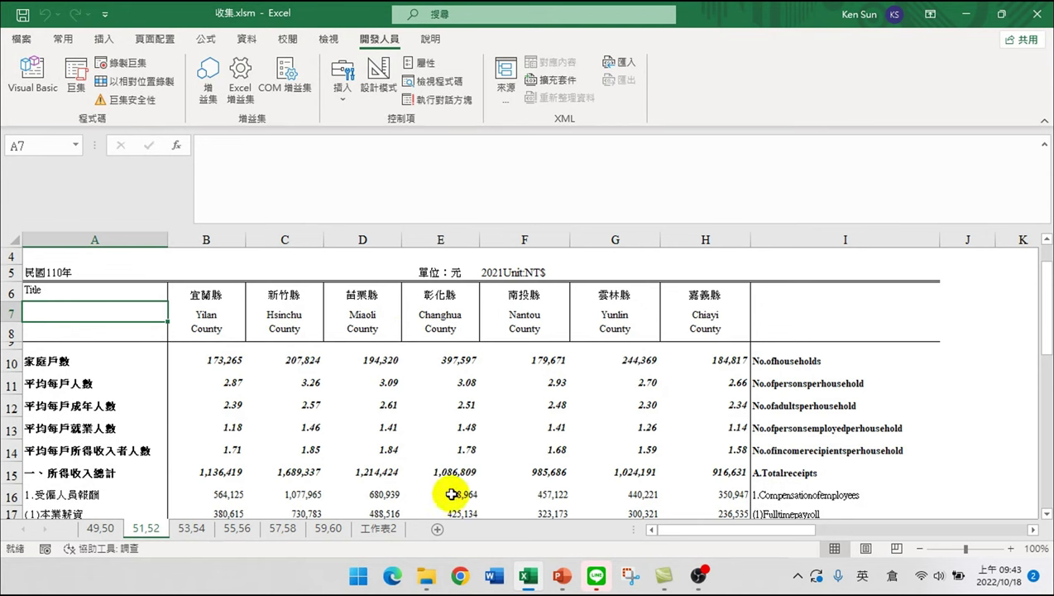
In the 收入_00經濟部_clean folder, select 收入_(100).xls through 收入_(108).xls and open them all together
left_click(424, 579)
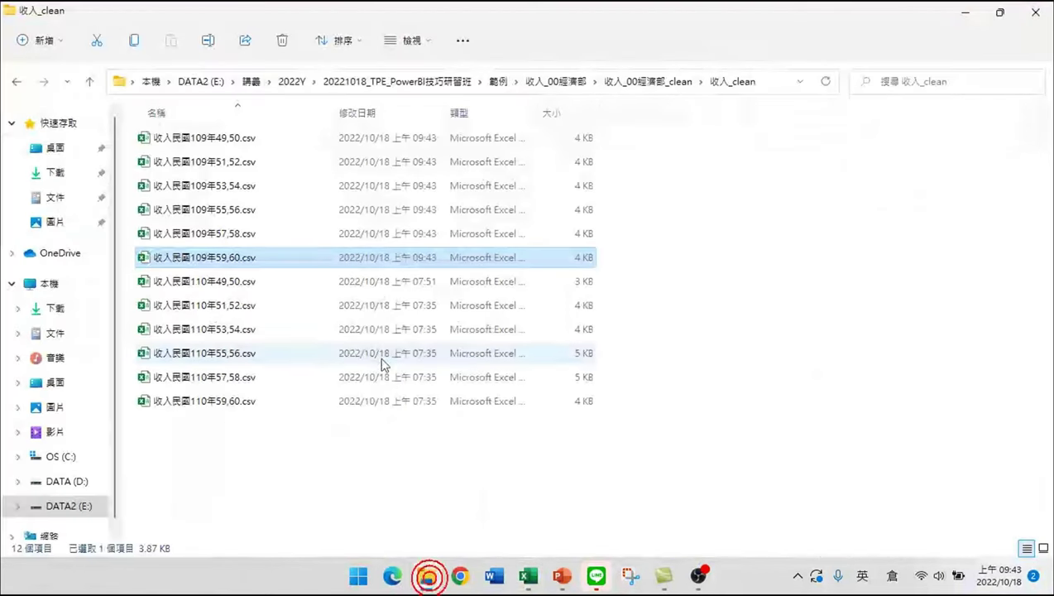
left_click(670, 83)
scroll(240, 397, "down", 6)
scroll(230, 418, "down", 2)
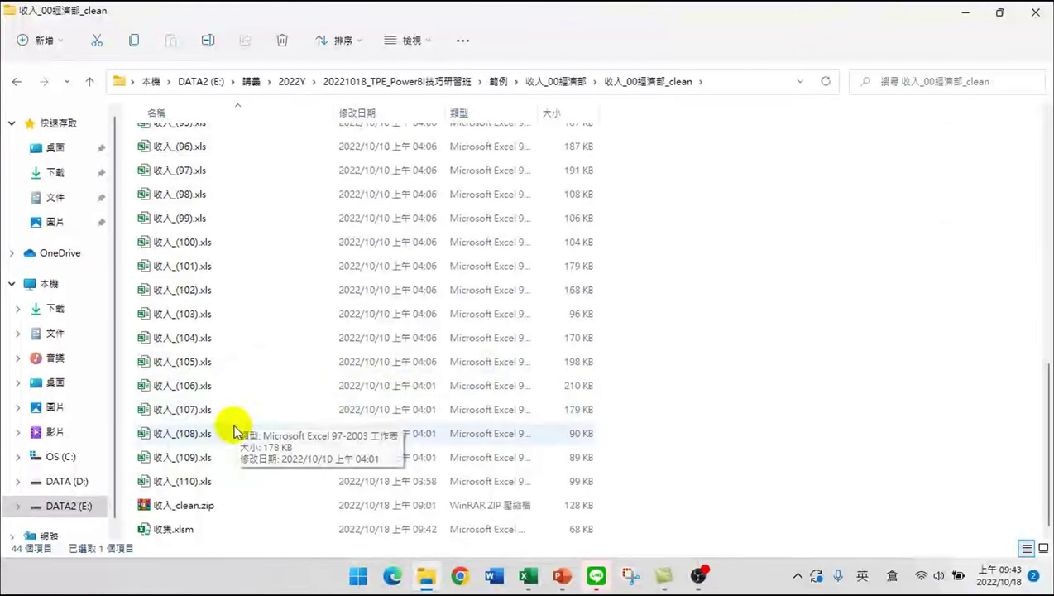
left_click(195, 433)
scroll(273, 414, "up", 3)
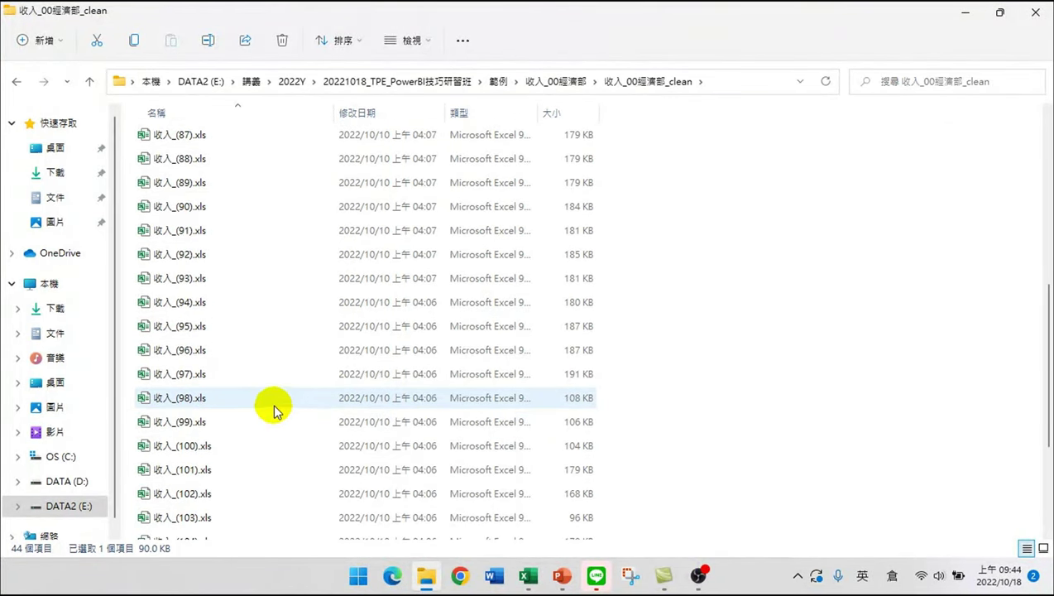
scroll(213, 416, "down", 1)
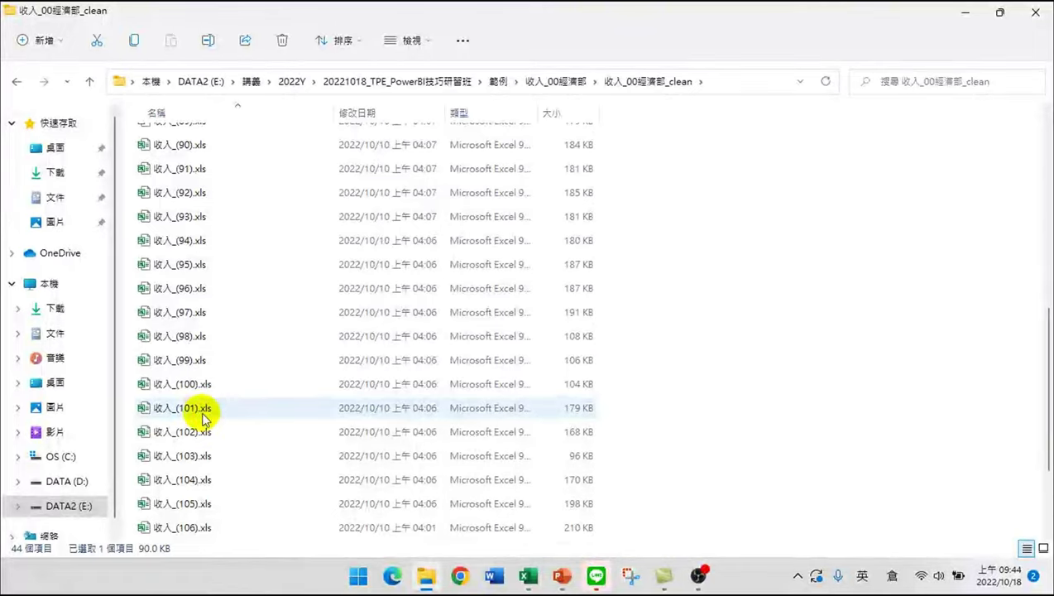
left_click(199, 387, "shift")
right_click(199, 387)
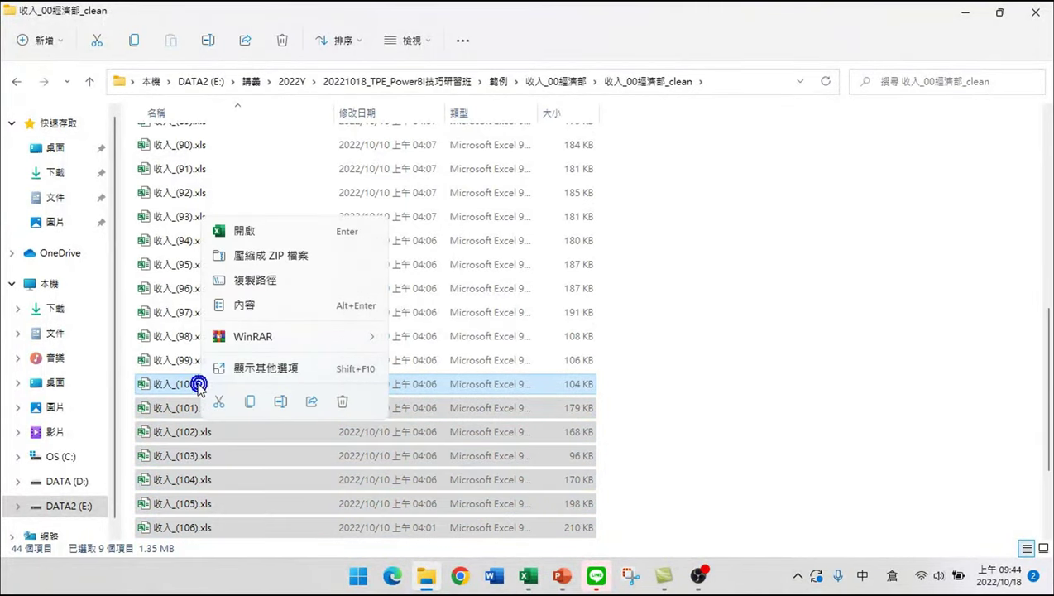
left_click(242, 230)
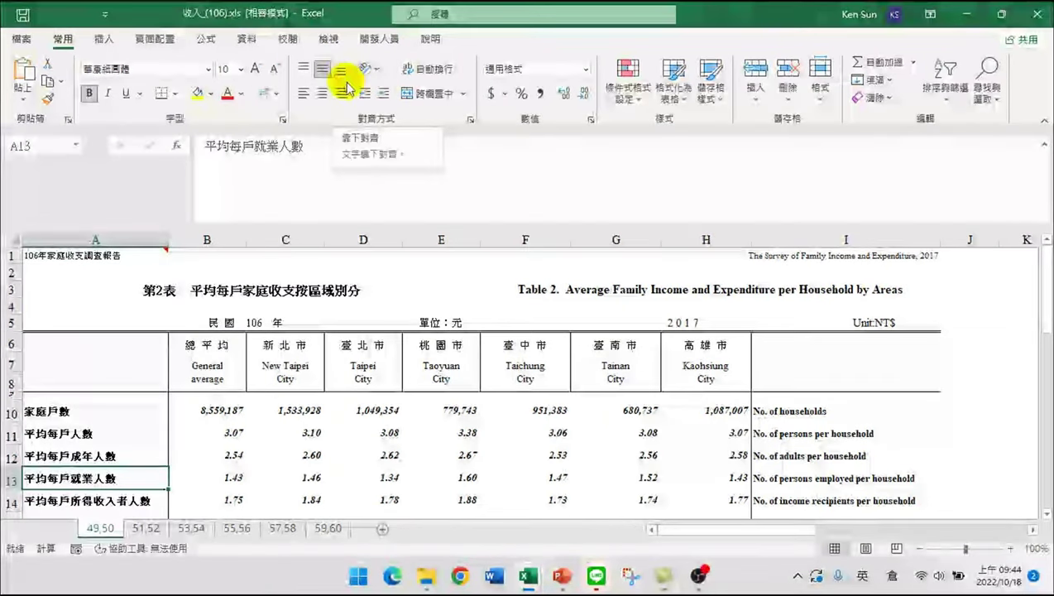
Run the macro 巨集1 from 收集.xlsm on 收入_(106).xls and 收入_(105).xls
left_click(379, 39)
left_click(77, 79)
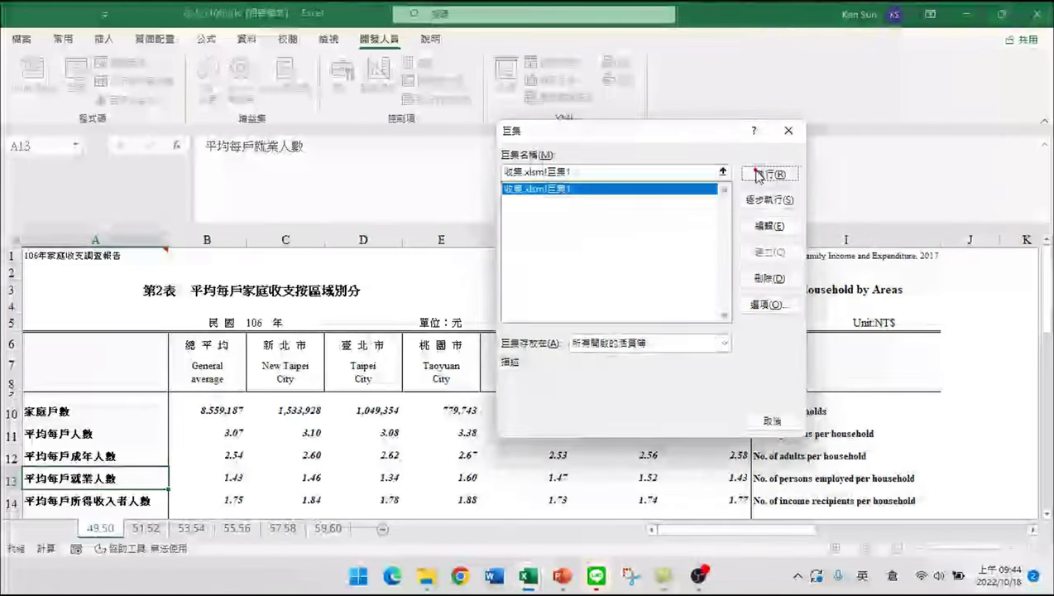
left_click(757, 173)
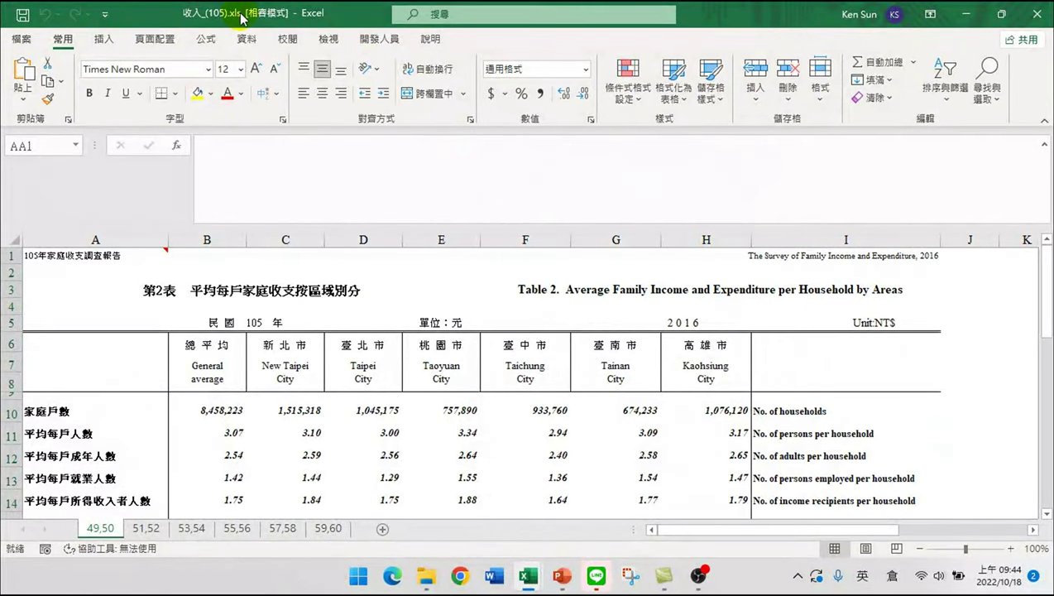
left_click(386, 36)
left_click(76, 79)
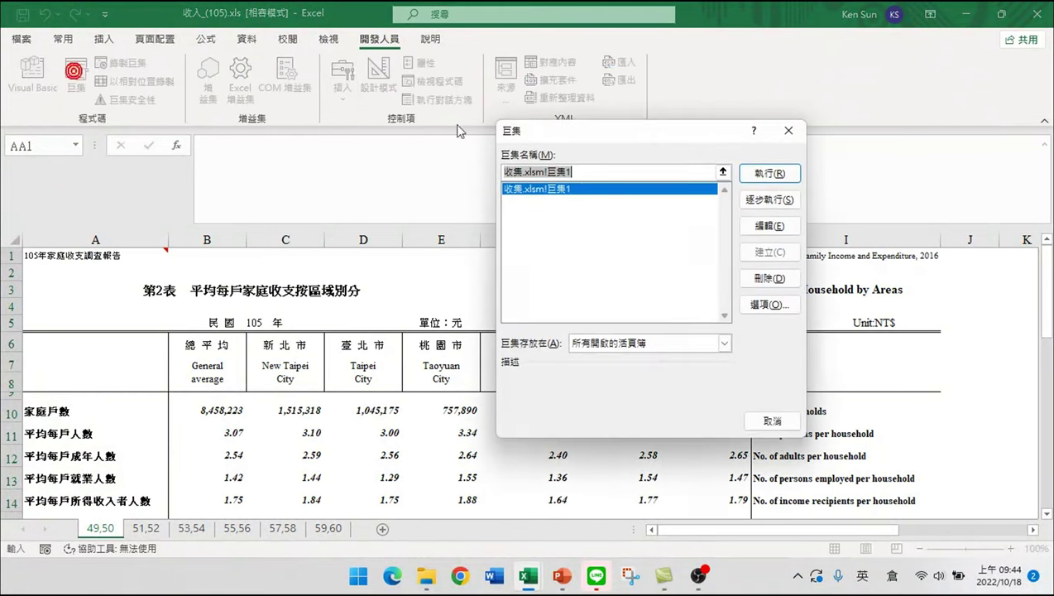
left_click(775, 177)
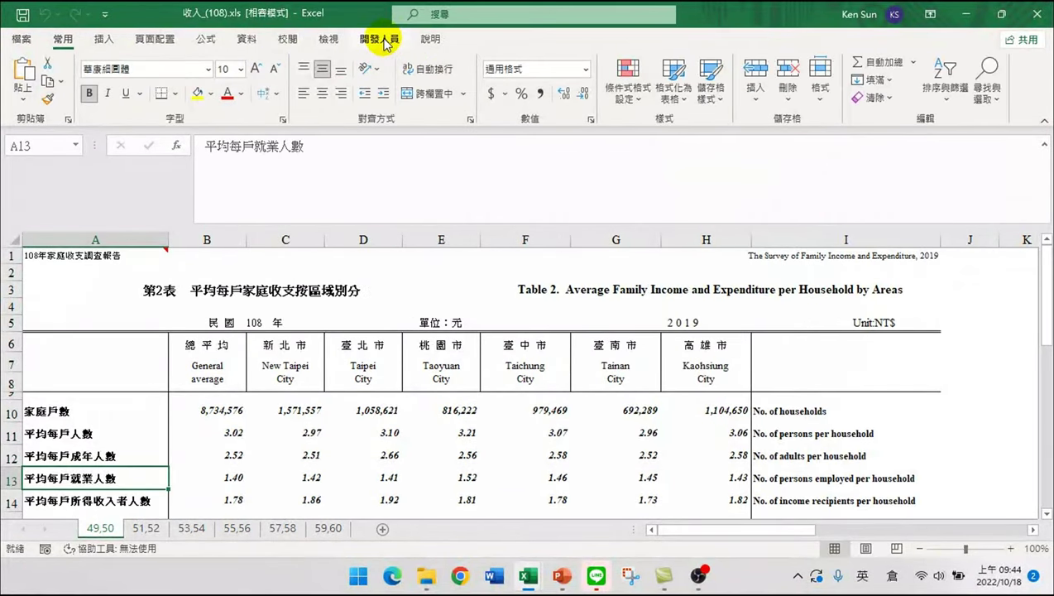
Run the macro 巨集1 from 收集.xlsm on 收入_(108).xls and 收入_(103).xls
left_click(387, 39)
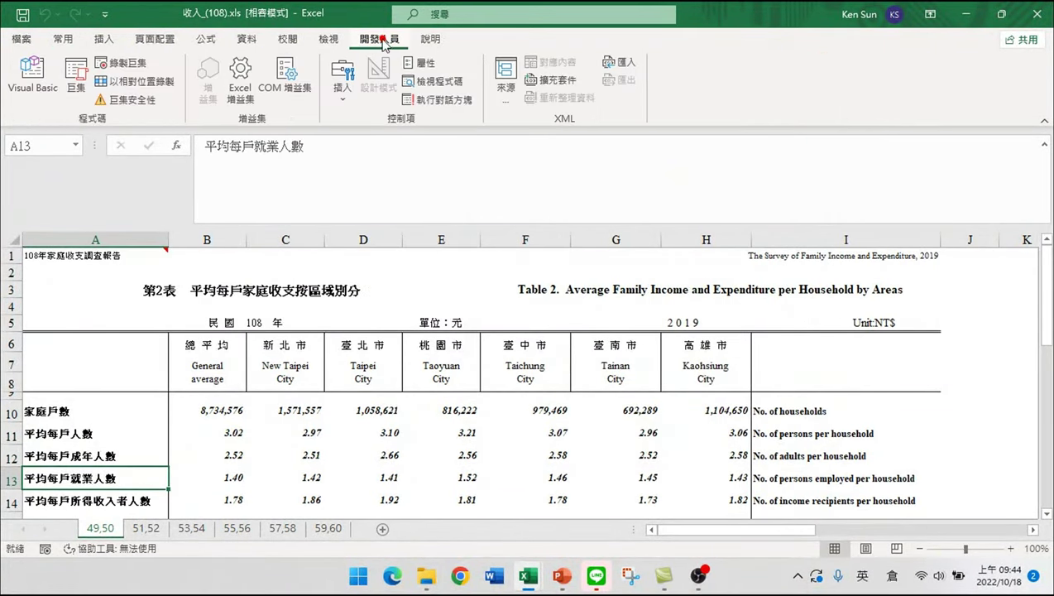
left_click(76, 79)
left_click(770, 176)
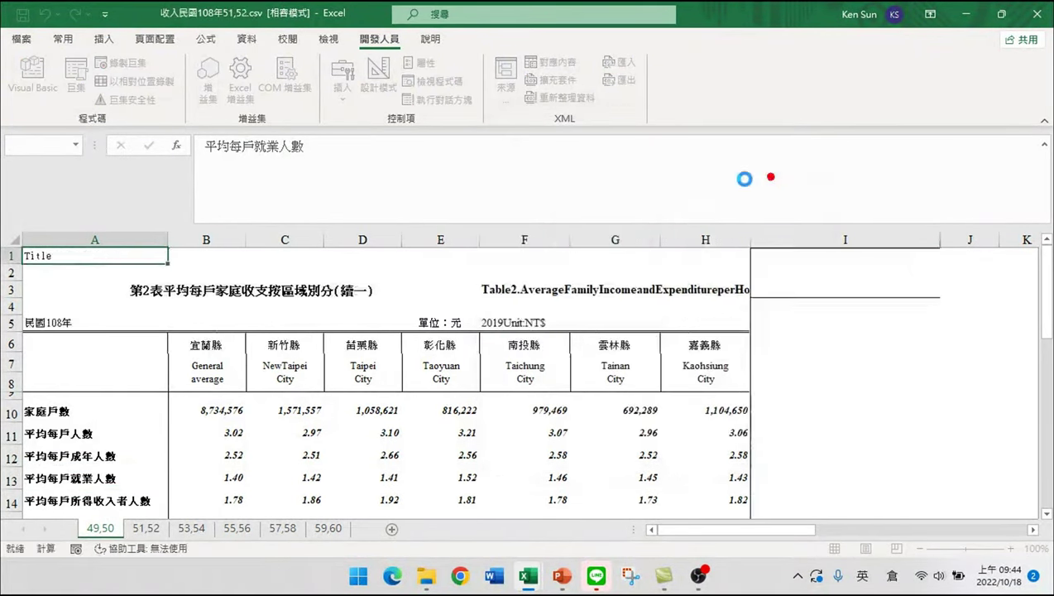
left_click(386, 39)
left_click(76, 78)
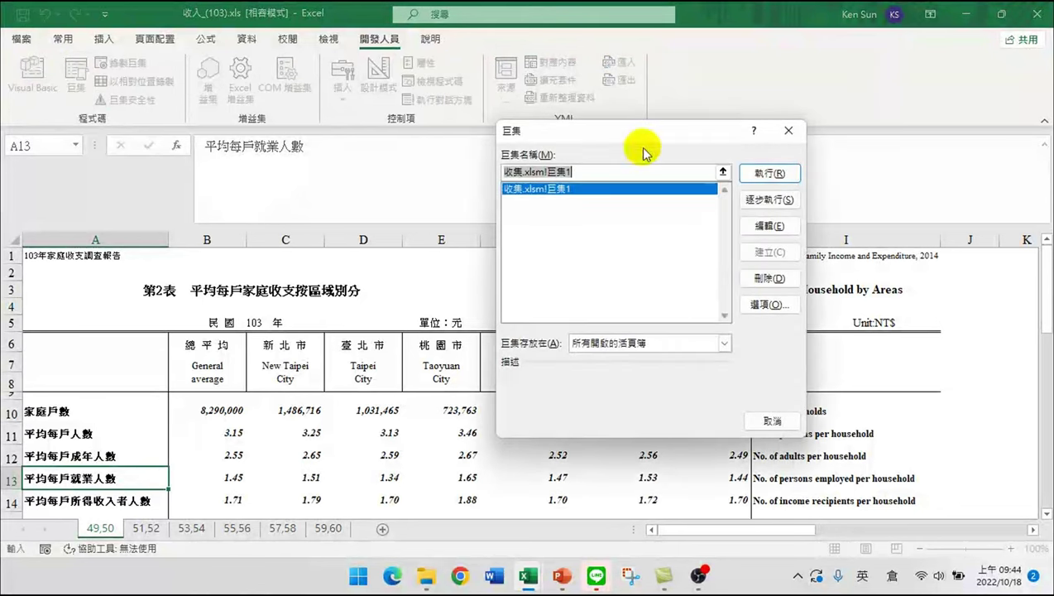
left_click(761, 176)
Run the macro 巨集1 from 收集.xlsm on 收入_(107).xls and 收入_(104).xls
left_click(378, 40)
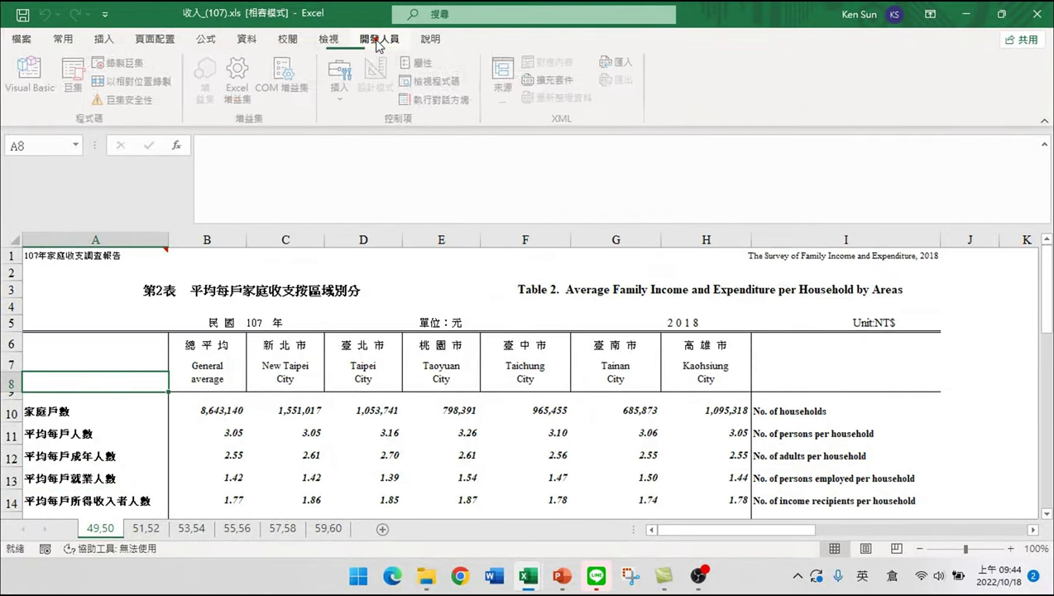
left_click(83, 74)
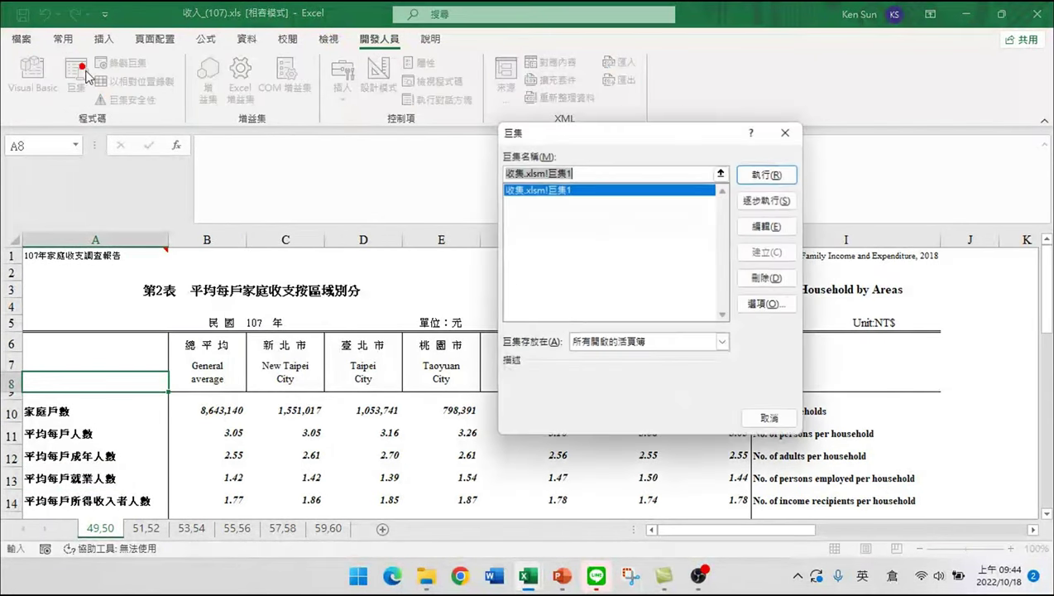
left_click(761, 174)
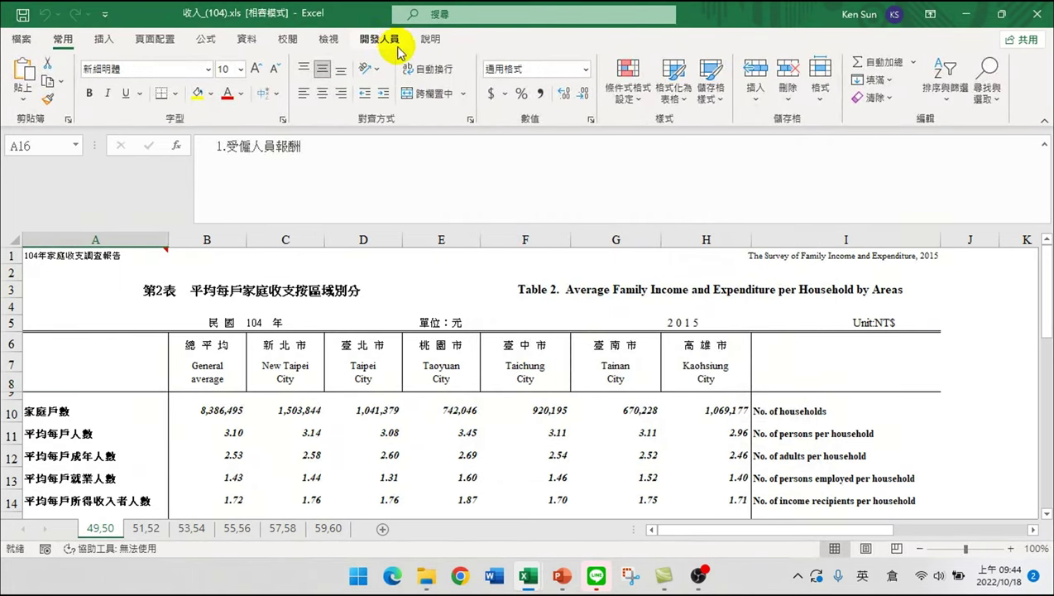
left_click(389, 42)
left_click(78, 75)
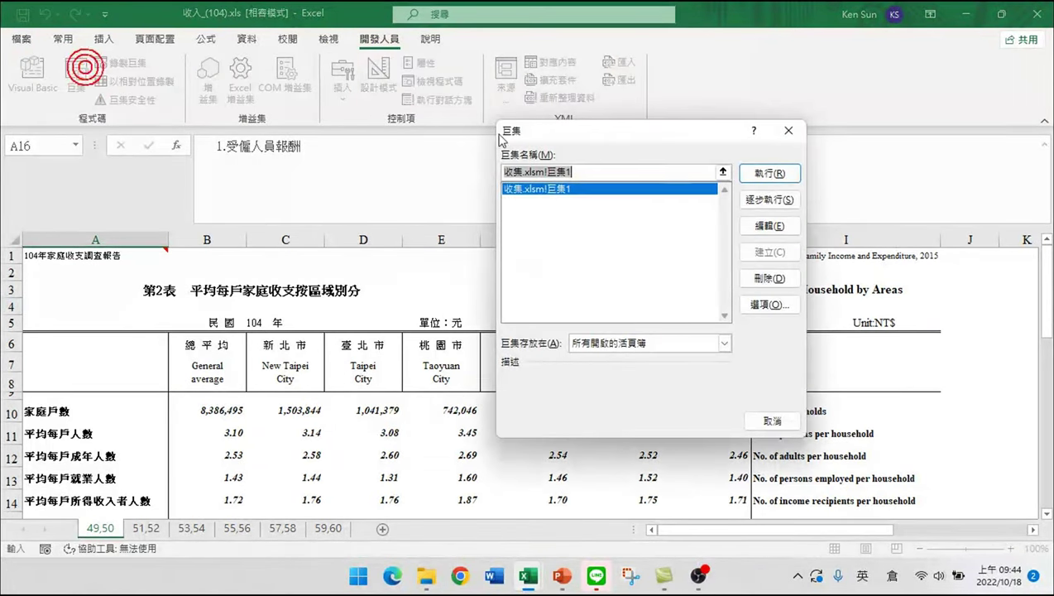
left_click(761, 175)
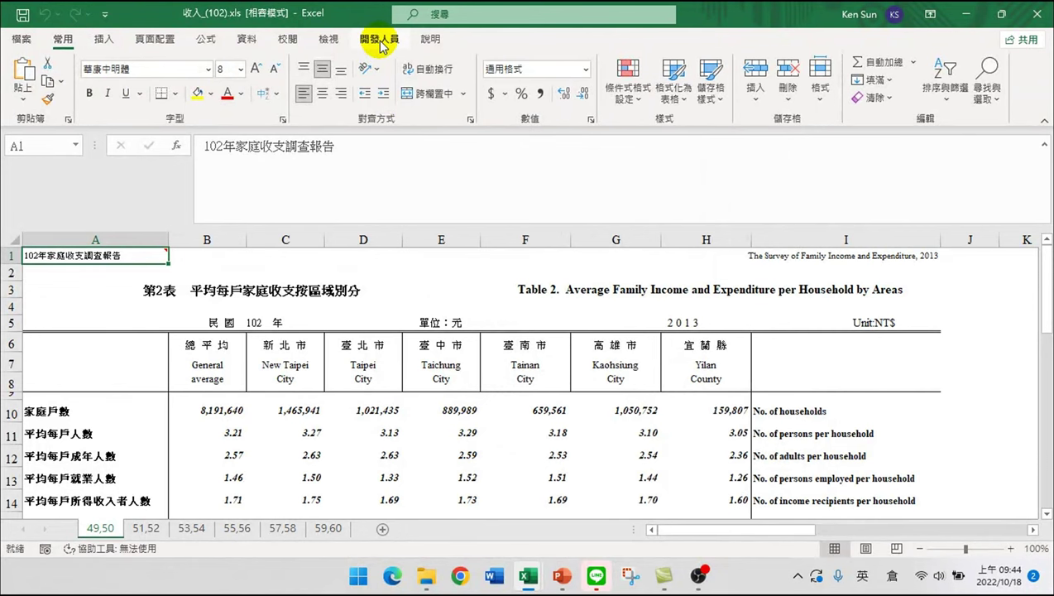
Run the macro 巨集1 from 收集.xlsm on 收入_(102).xls and 收入_(101).xls
left_click(382, 41)
left_click(76, 77)
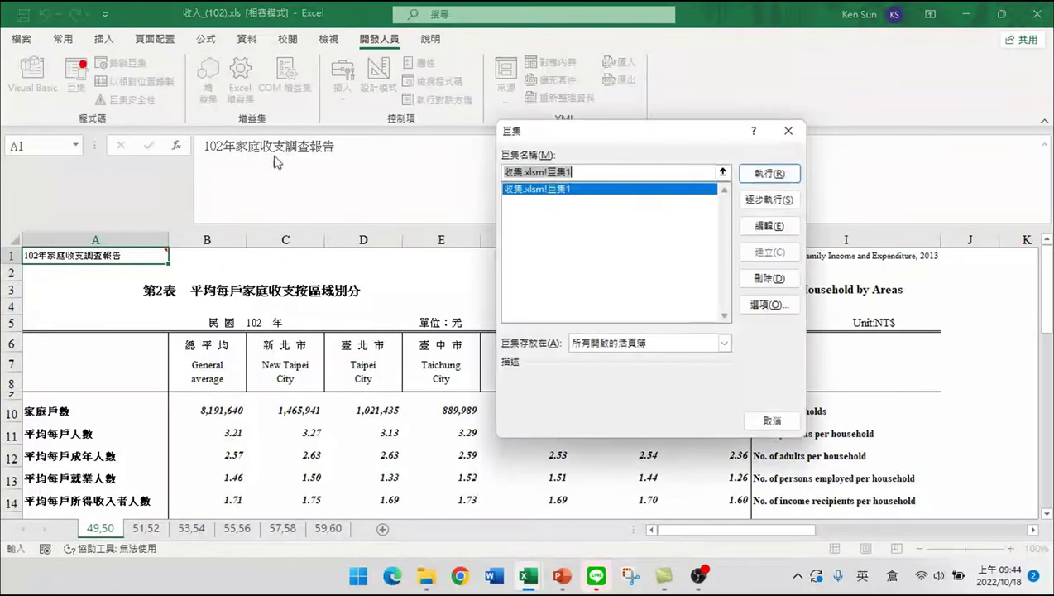
left_click(755, 174)
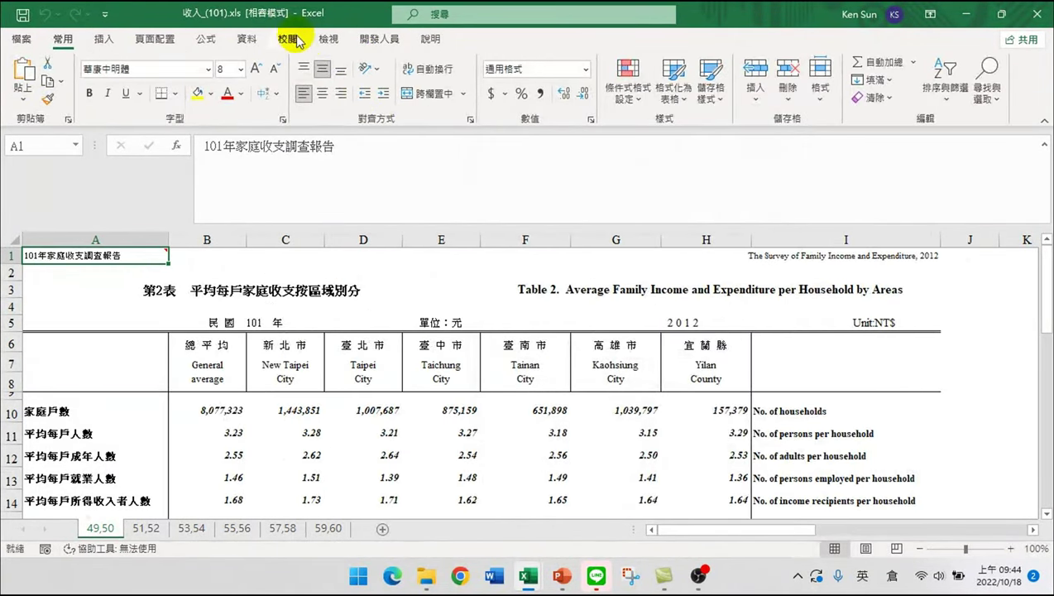
left_click(365, 42)
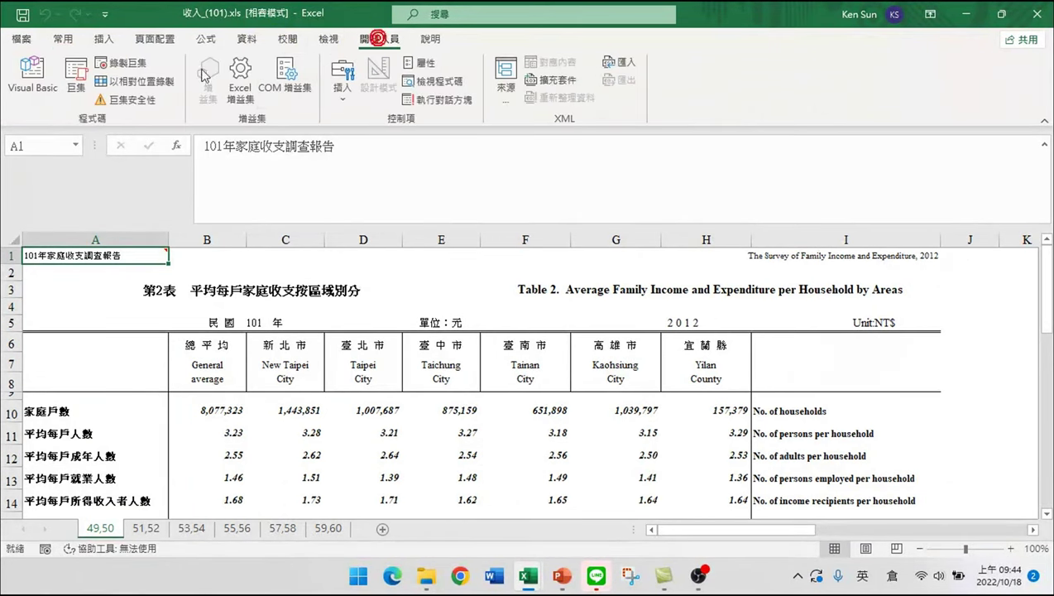
left_click(76, 76)
left_click(759, 173)
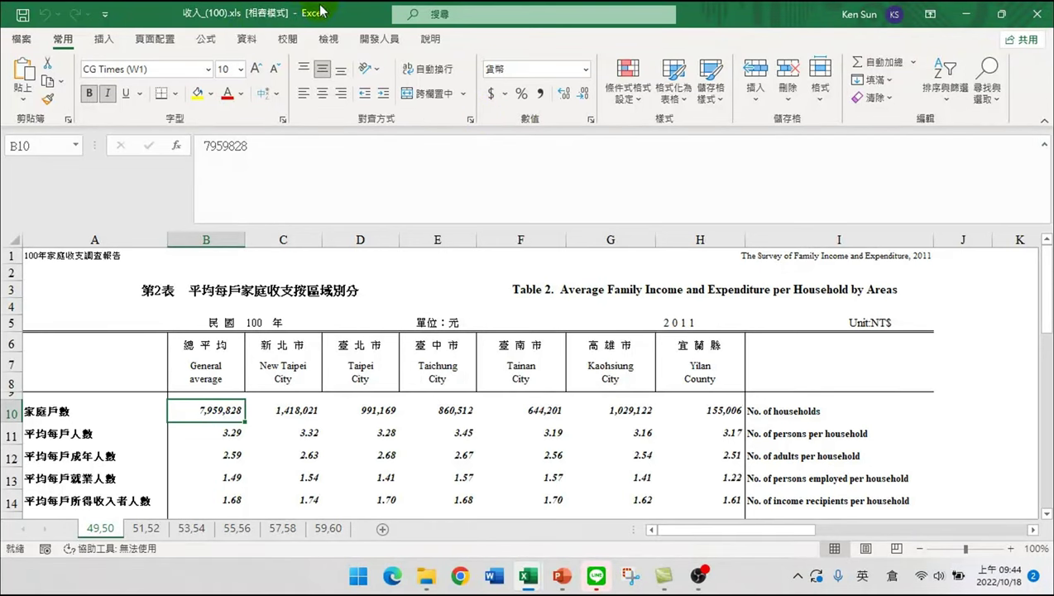
Run the macro 巨集1 on 收入_(100).xls and close the macro workbook 收集.xlsm
left_click(379, 40)
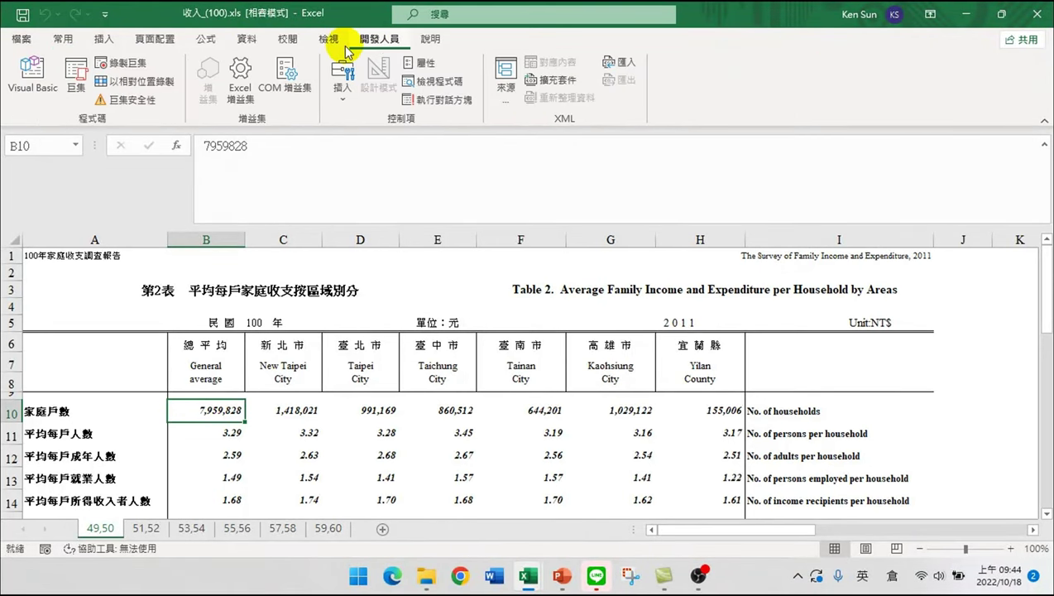
left_click(77, 73)
left_click(763, 173)
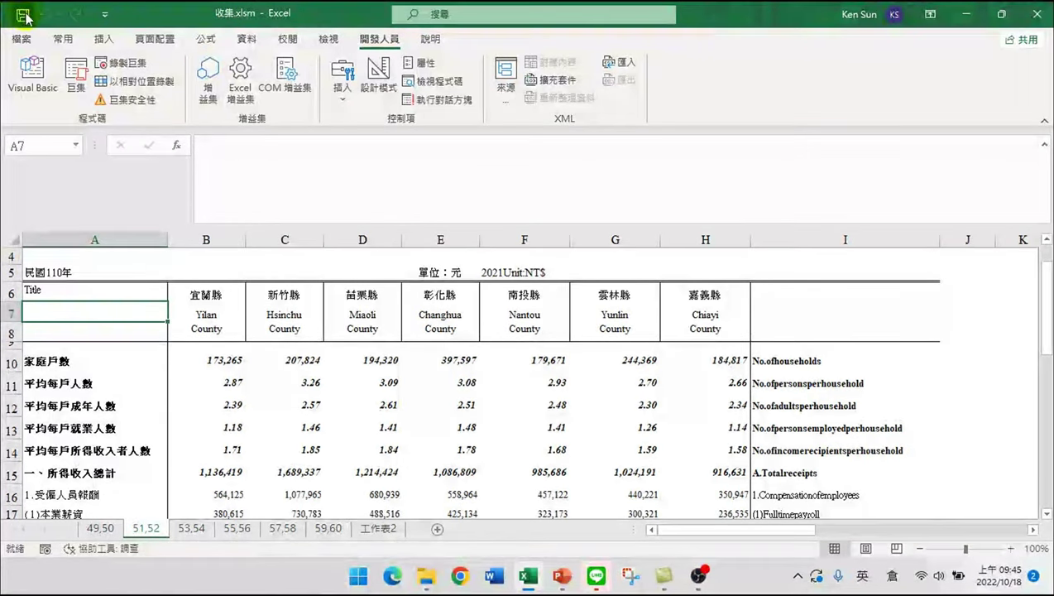
left_click(1035, 14)
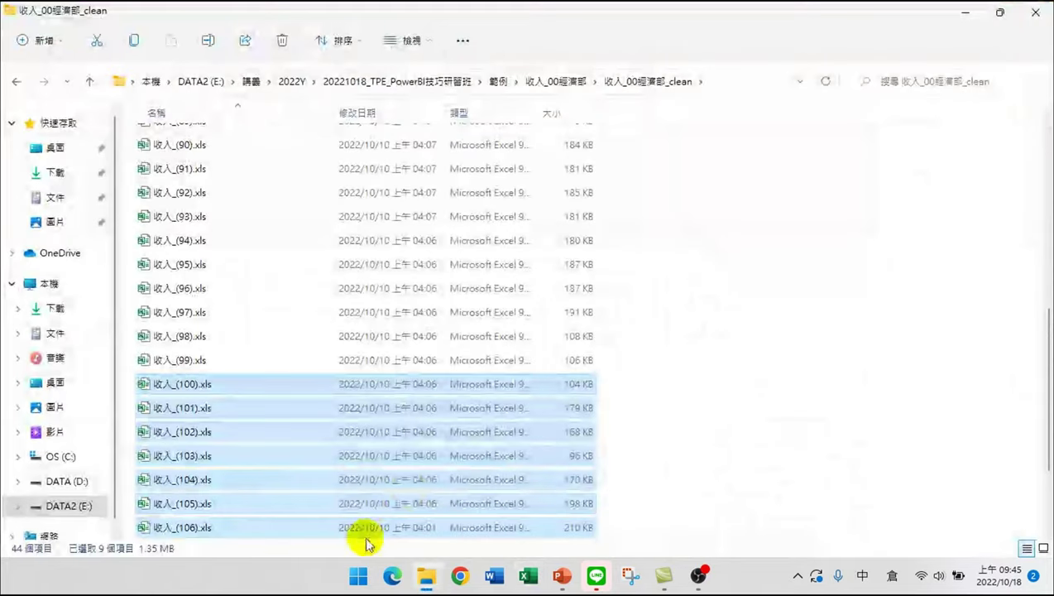
Open 收入民國100年49,50.csv from the 收入_clean folder to check its header row and cell A1
scroll(323, 273, "up", 5)
scroll(248, 207, "up", 1)
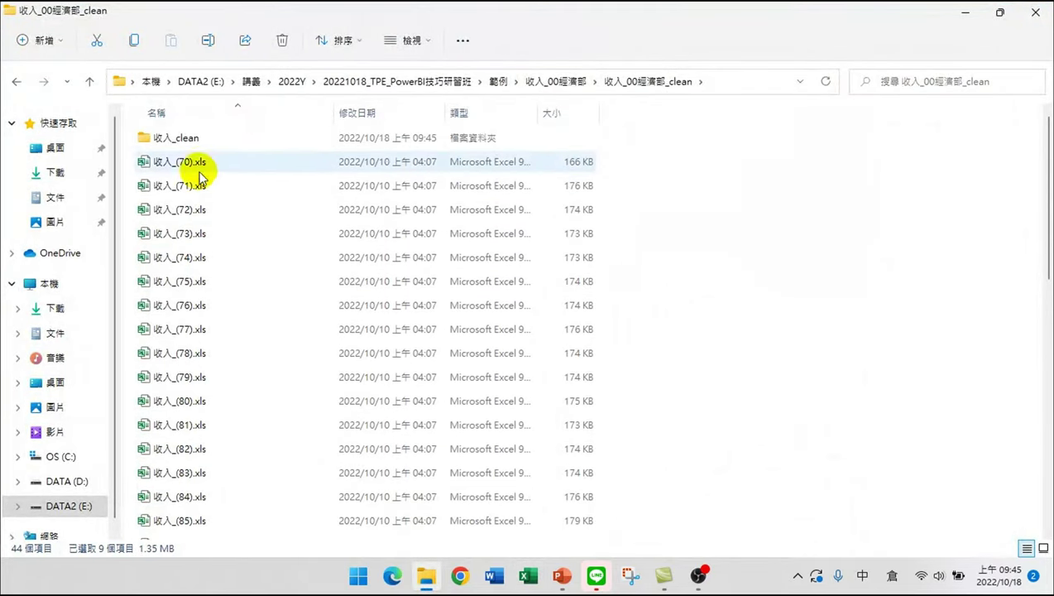
double_click(176, 136)
left_click(199, 137)
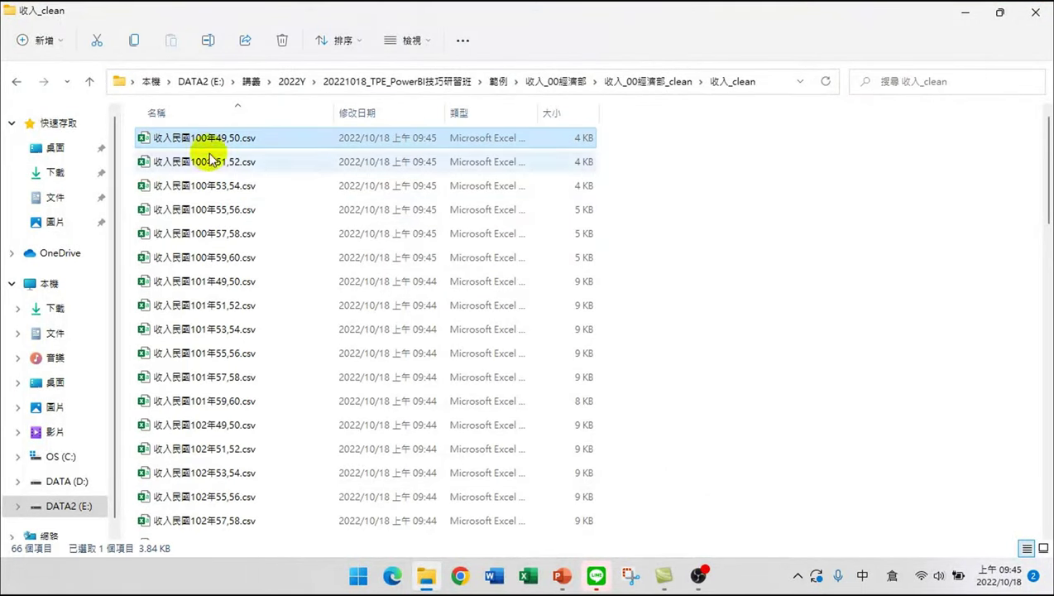
key("Return")
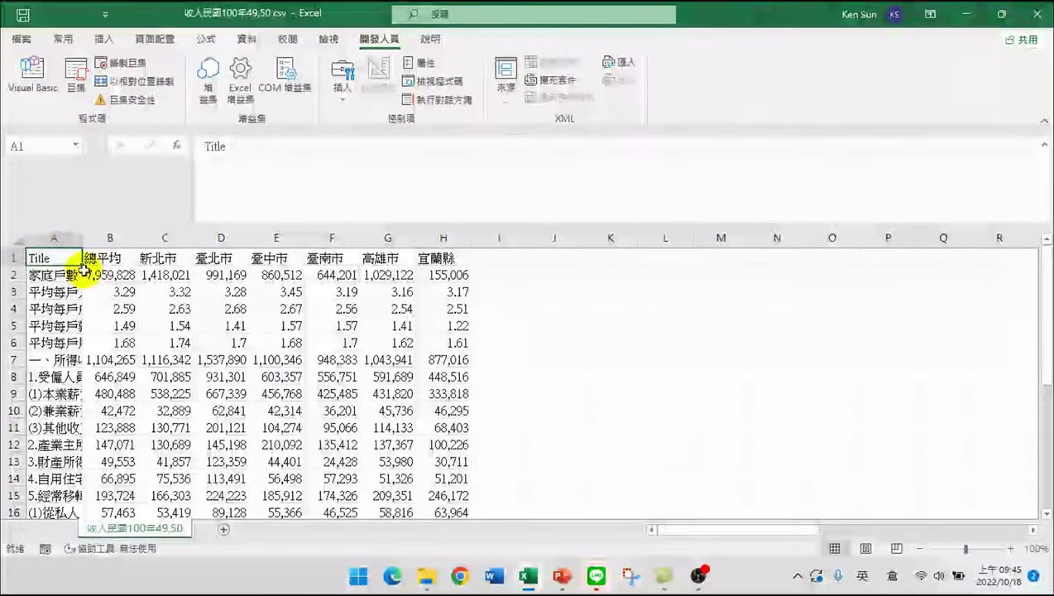